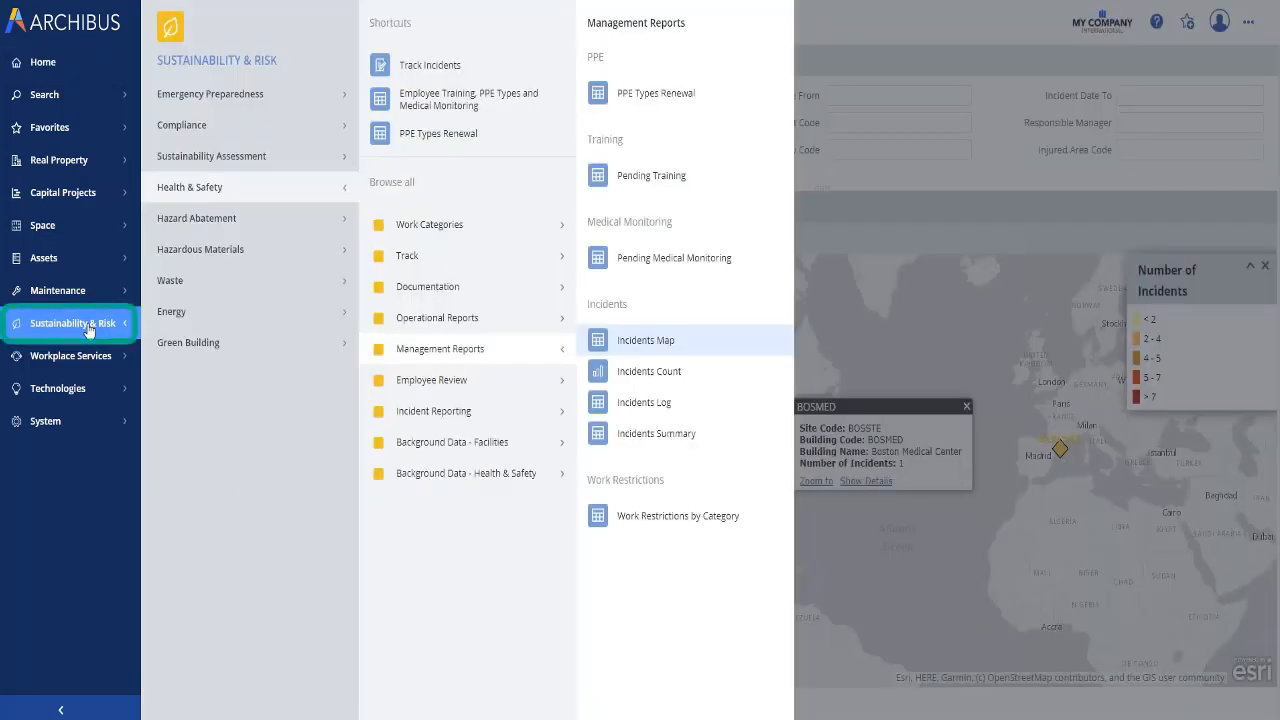
Step: Open Track Incidents from Sustainability & Risk and select incident 27 in the grid
click(429, 54)
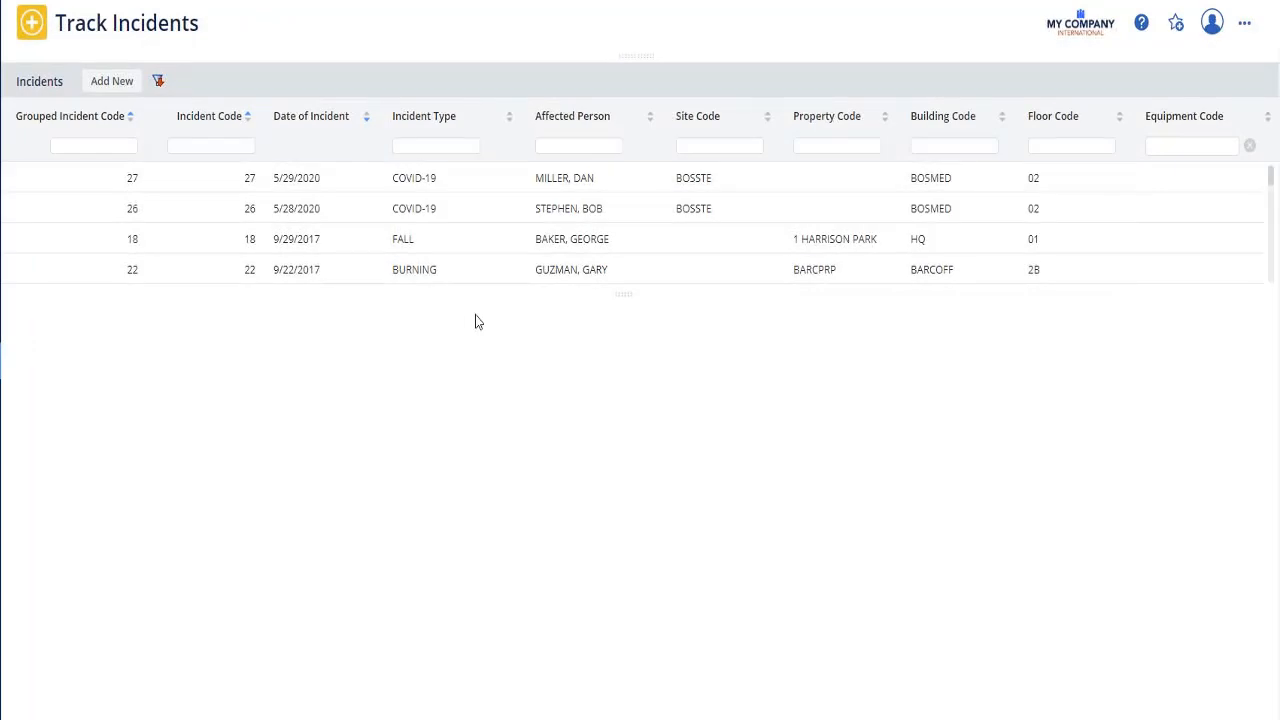
click(563, 188)
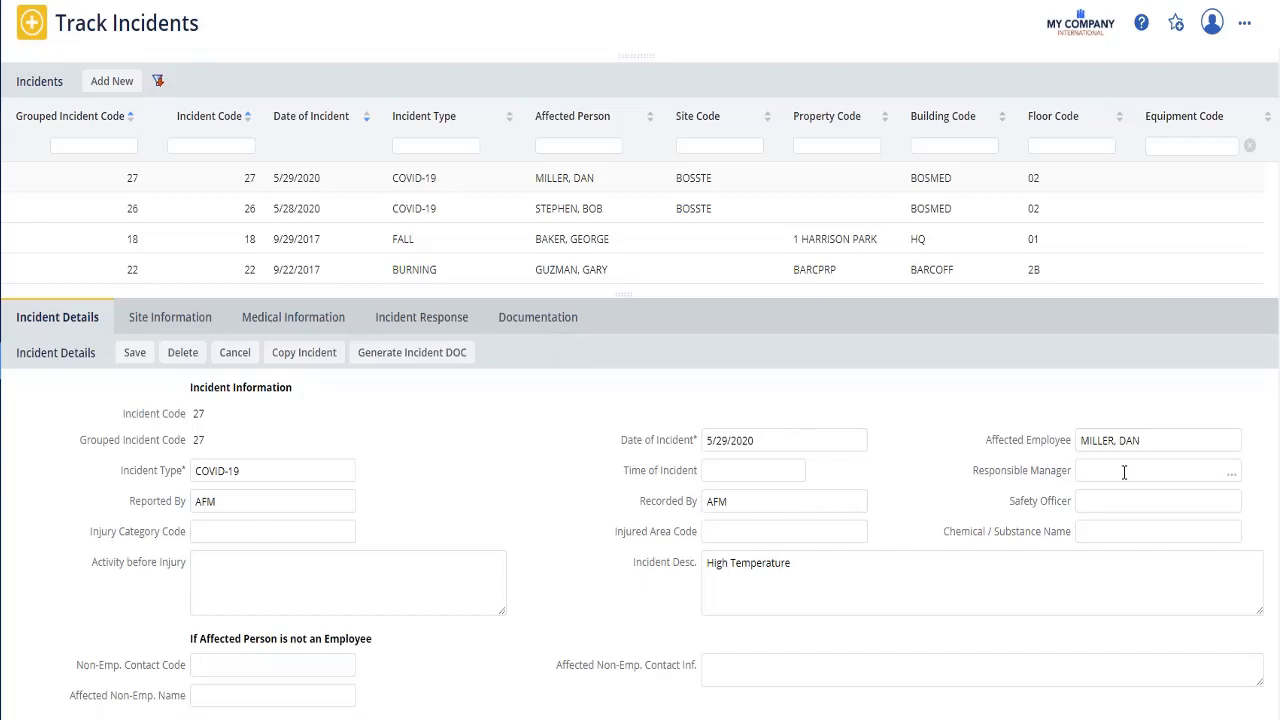
Step: Assign a responsible manager and set the incident time to 10:05 AM
click(1237, 482)
click(343, 323)
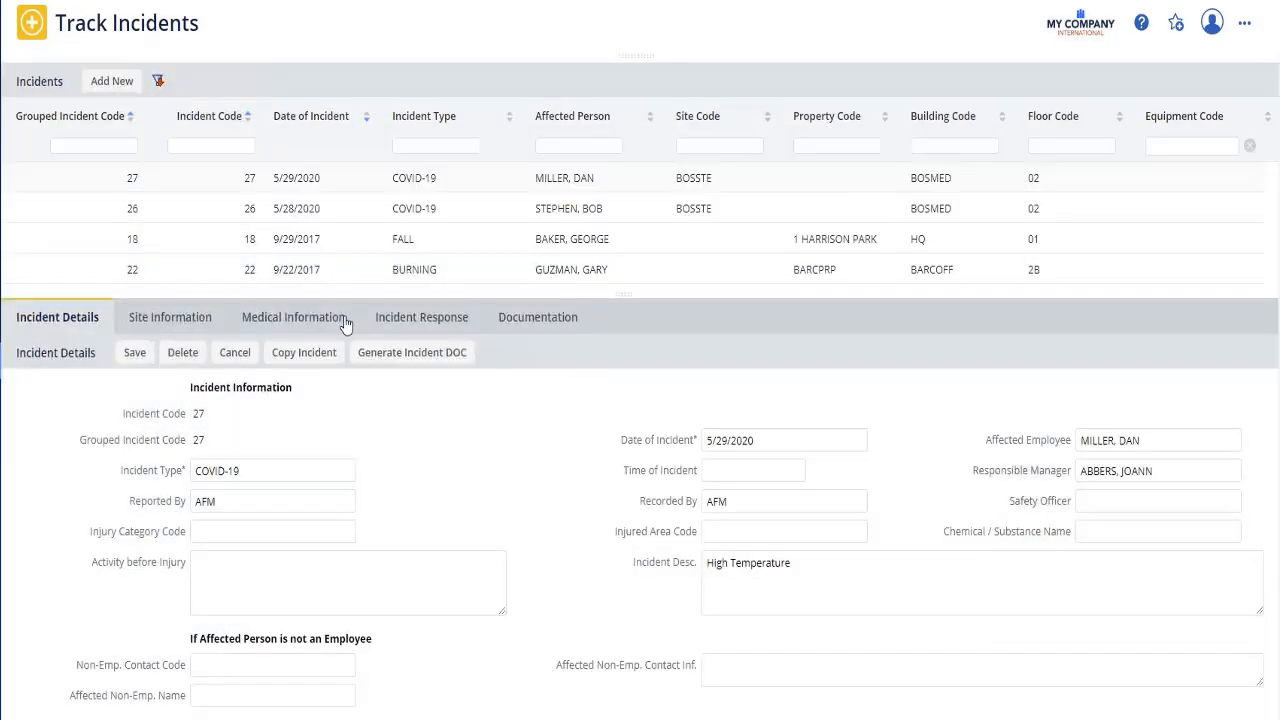
click(747, 468)
text(10:05 am)
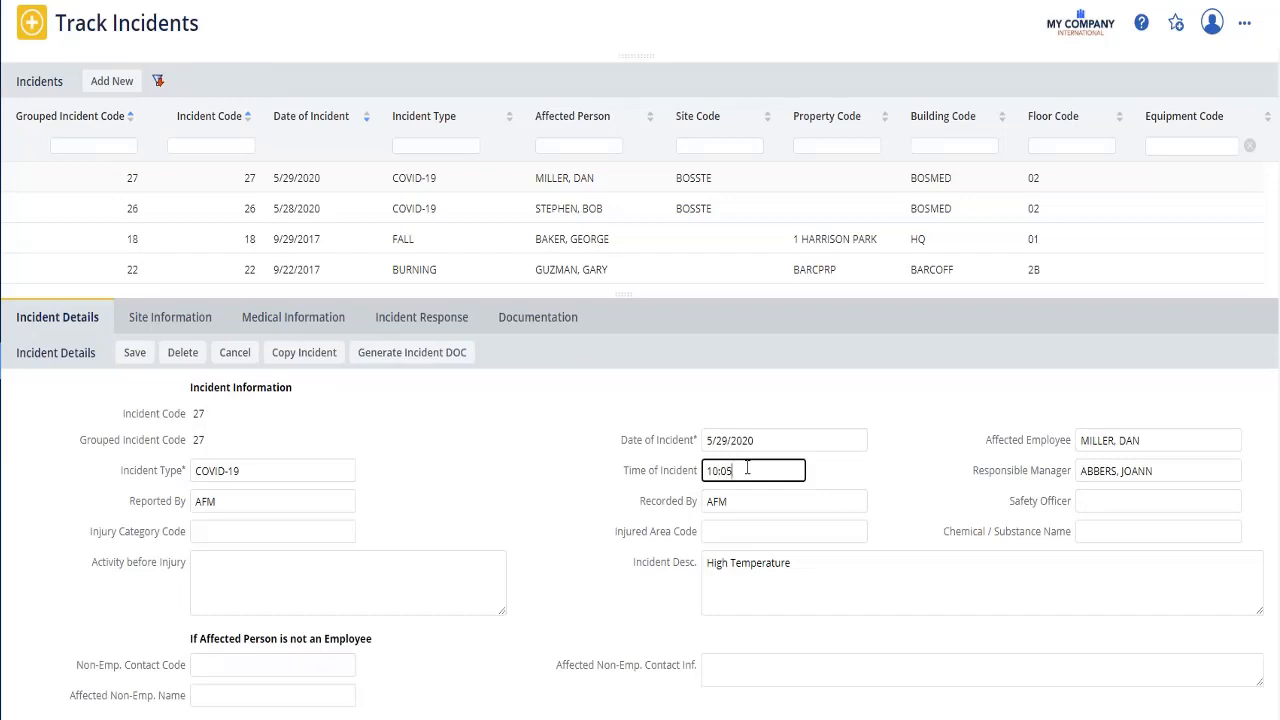
click(761, 504)
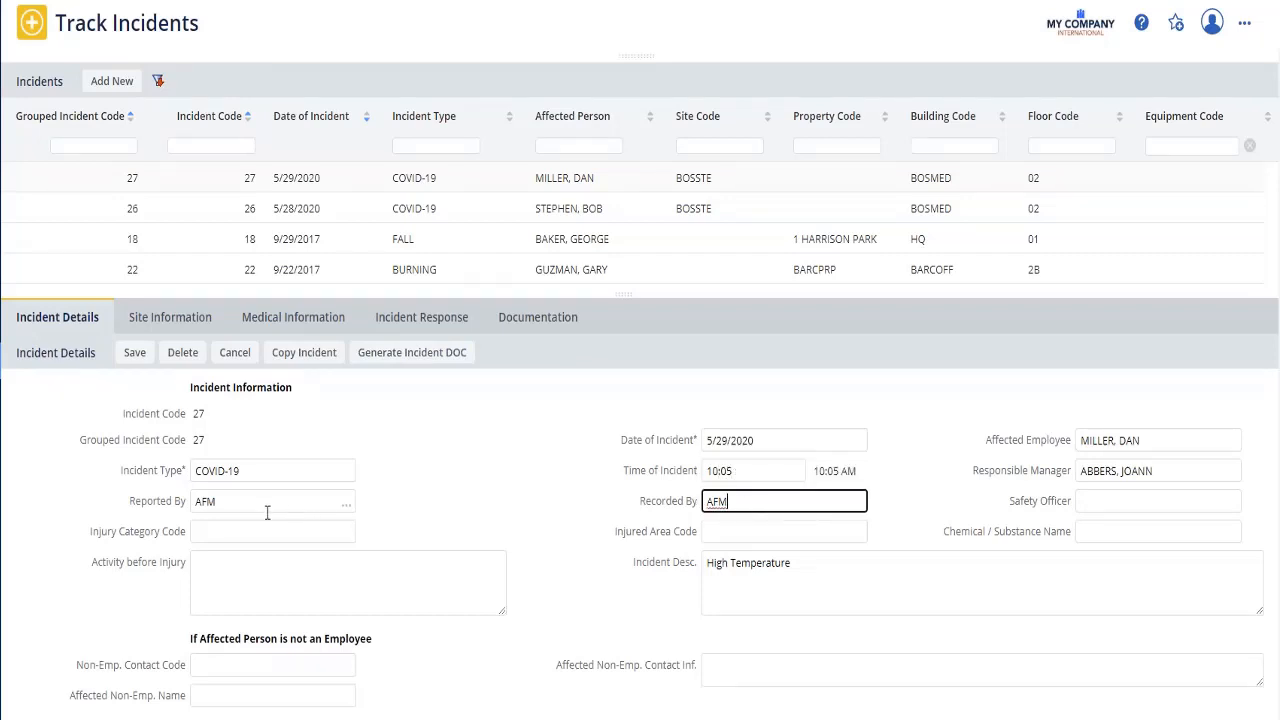
Step: Set injury category OTHER and activity before injury 'Desk Work', then save
click(345, 531)
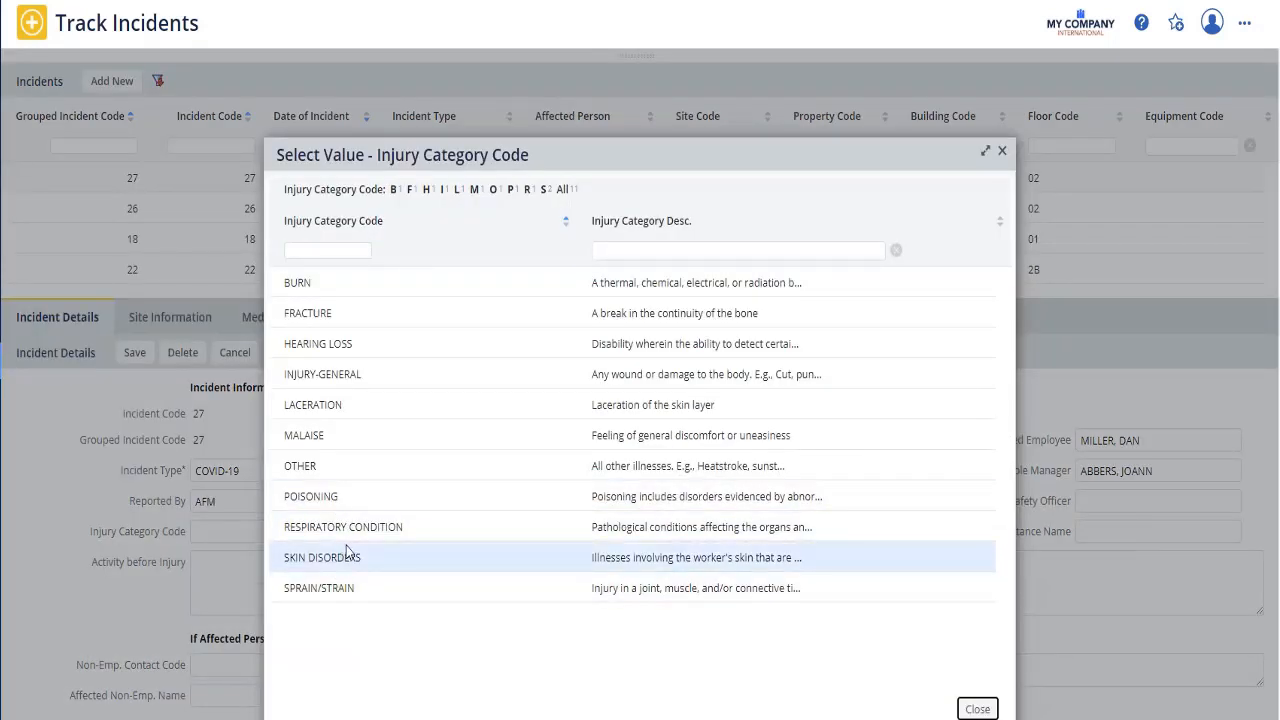
click(300, 466)
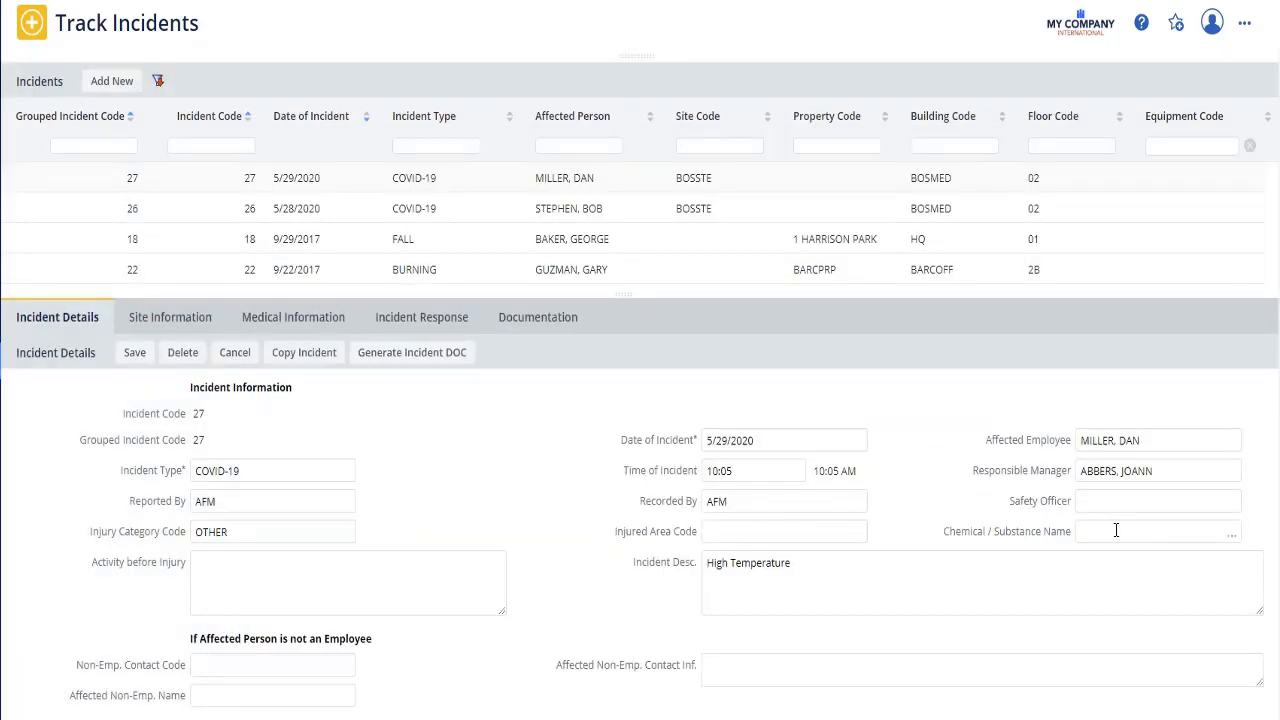
click(226, 563)
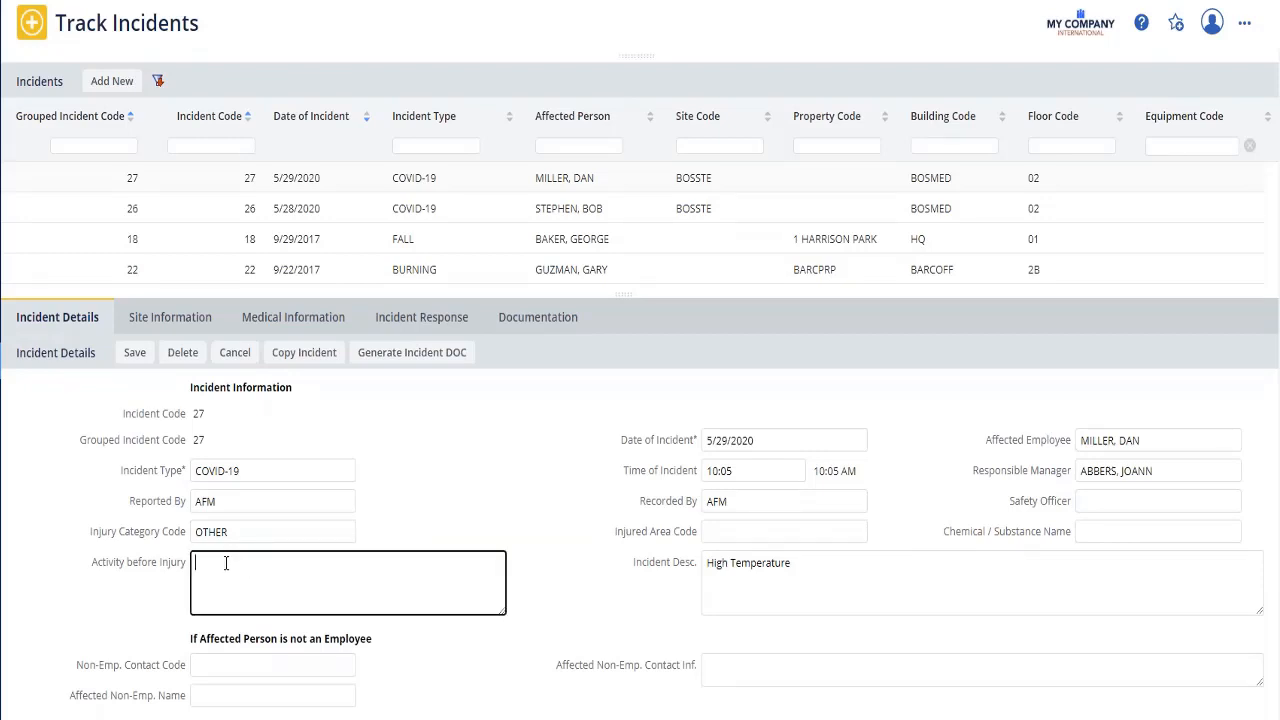
text(Desk Work)
click(134, 354)
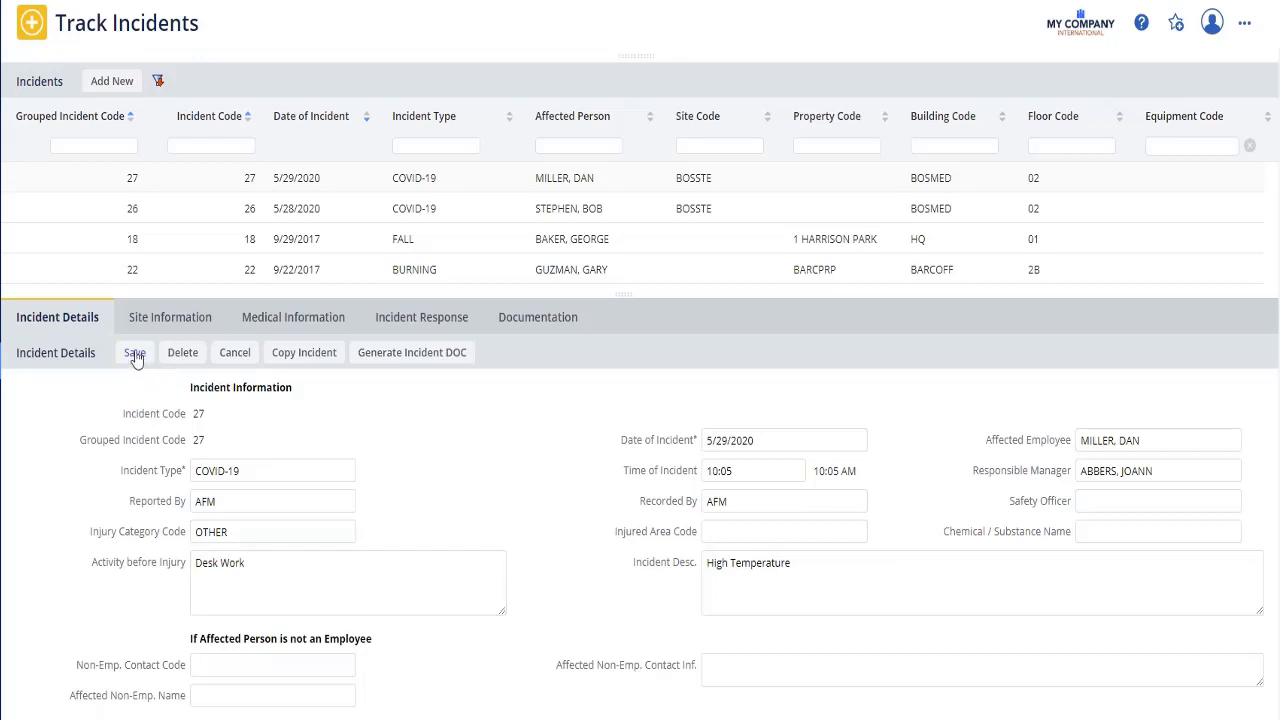
click(170, 318)
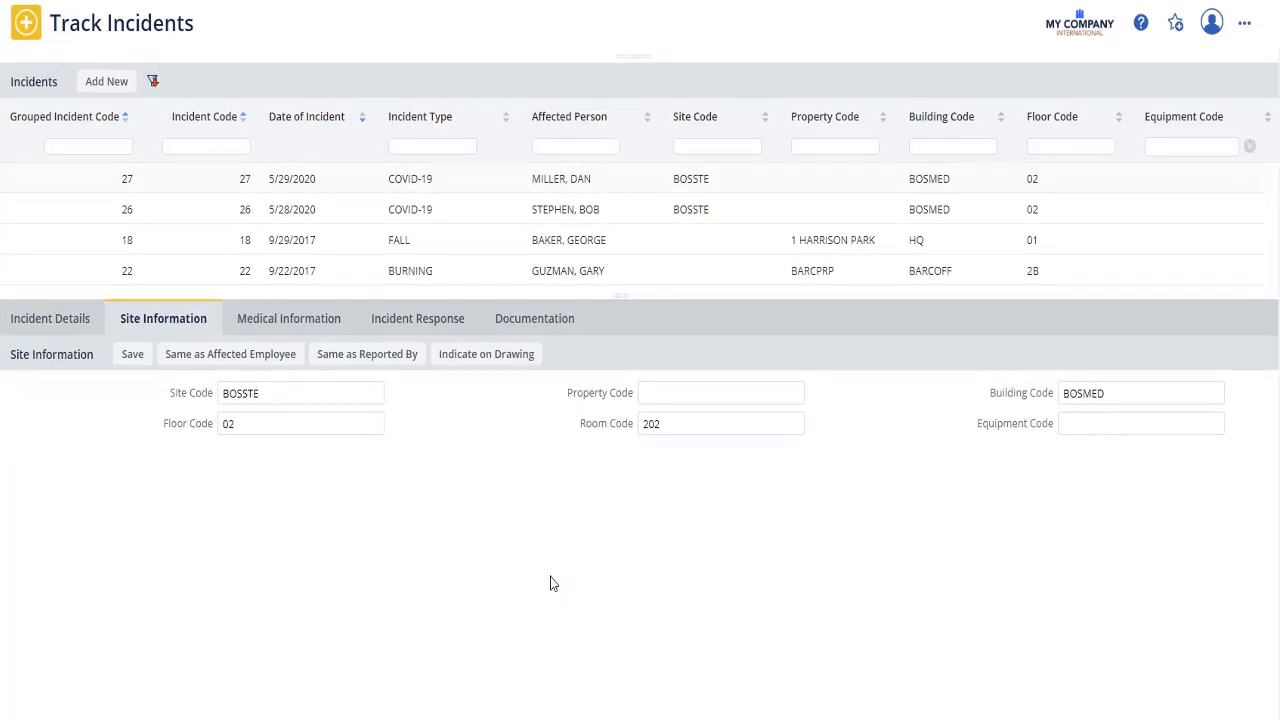
Step: Mark the incident area on the BOSMED floor 02 plan with a cloud redline
click(483, 358)
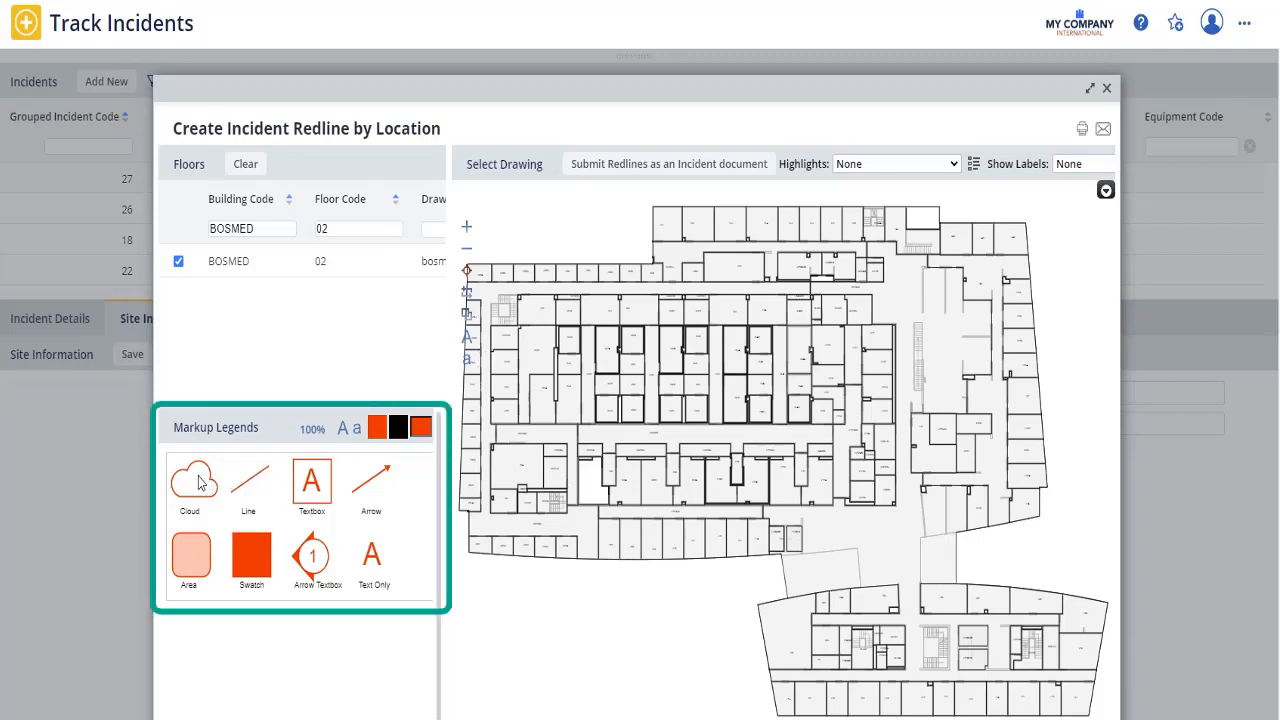
drag(198, 483, 786, 584)
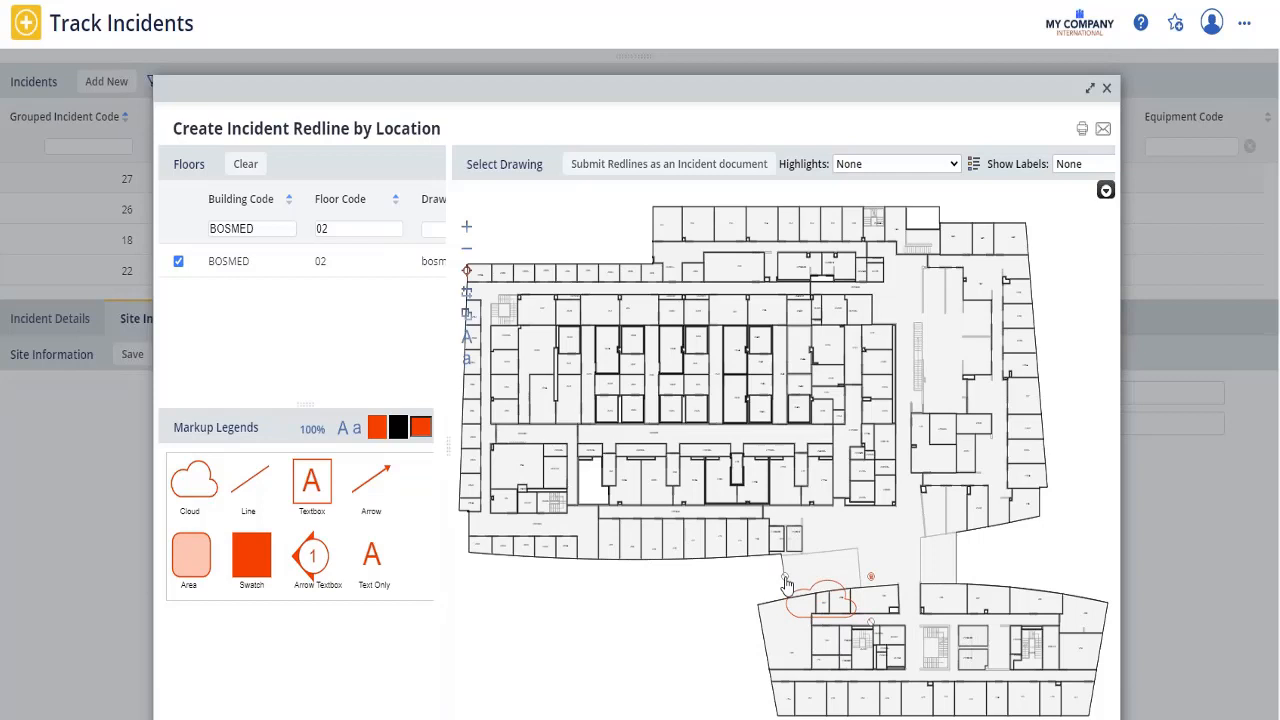
click(658, 165)
Step: Submit the redline with description 'This area needs disinfecting.' and close the plan
click(803, 470)
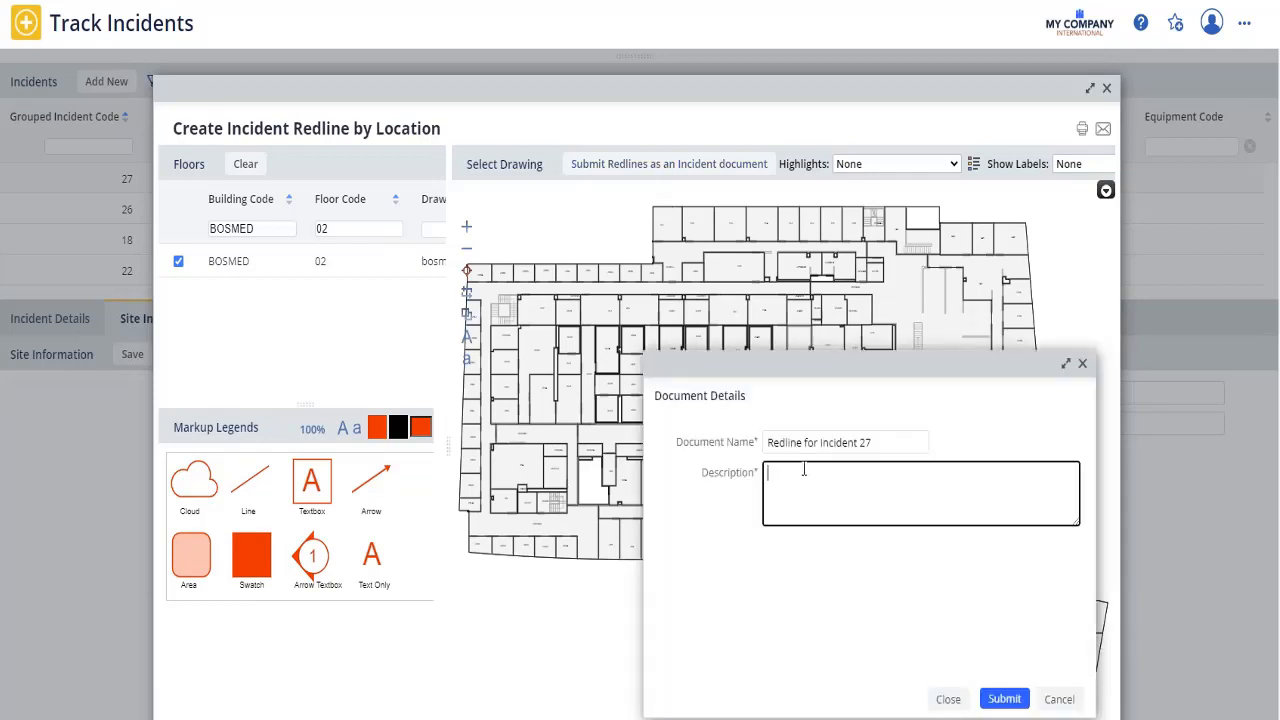
text(This area needs disinfect)
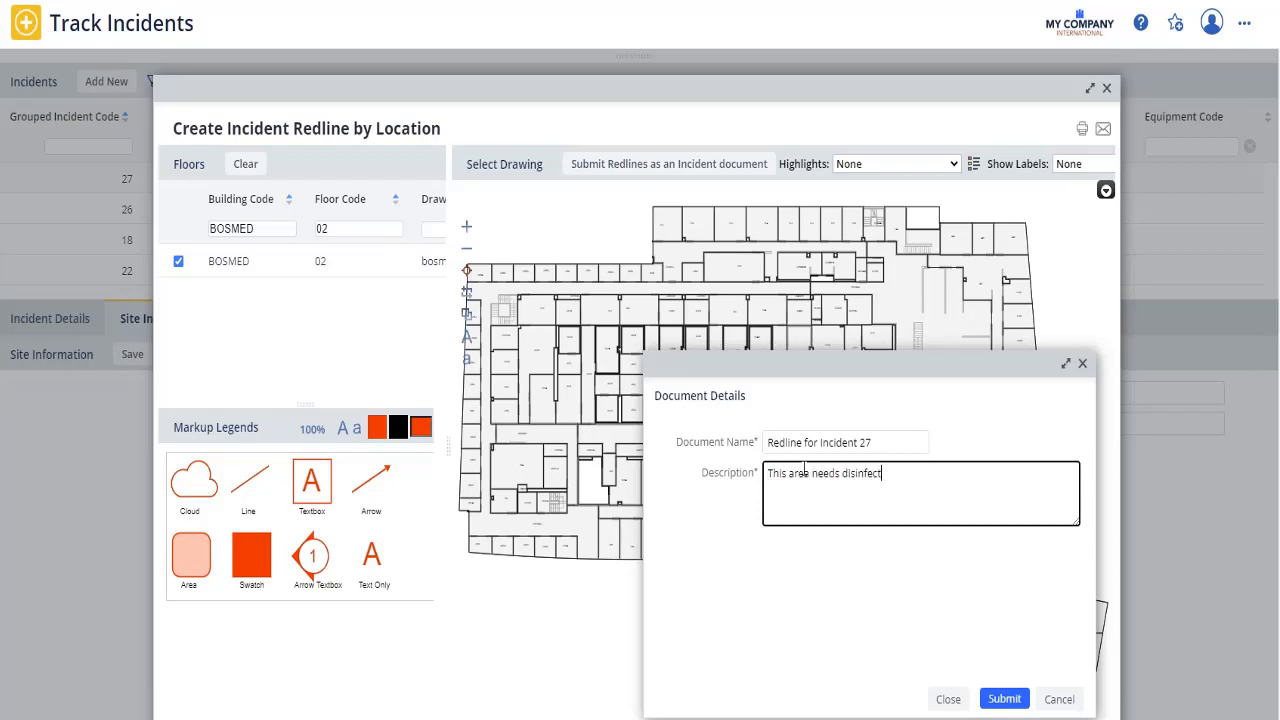
text(ing.)
click(1002, 700)
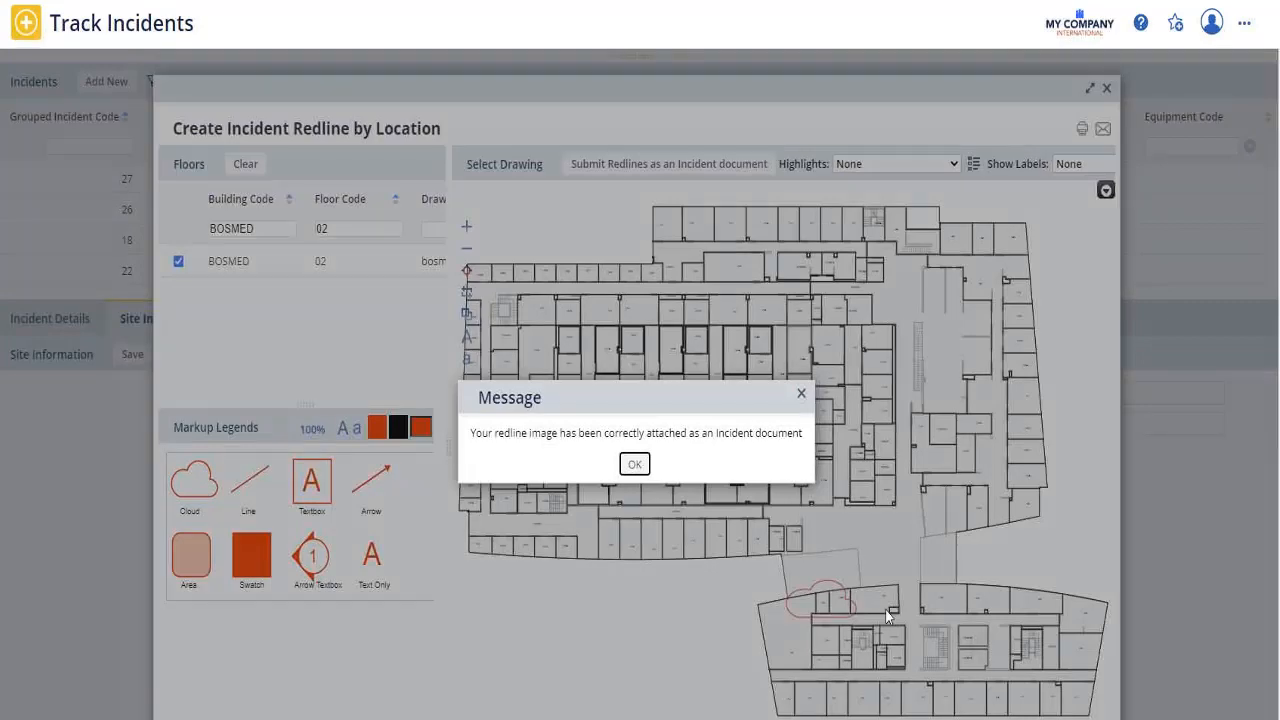
click(634, 464)
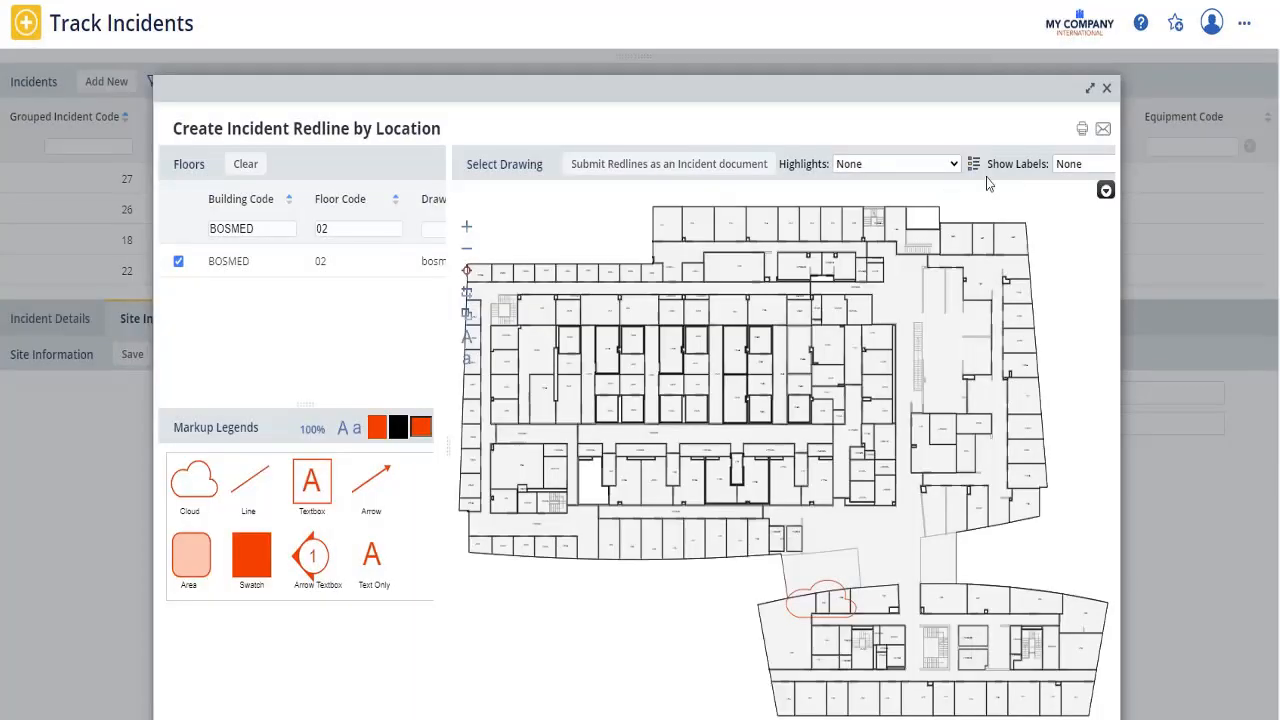
click(1108, 92)
click(308, 320)
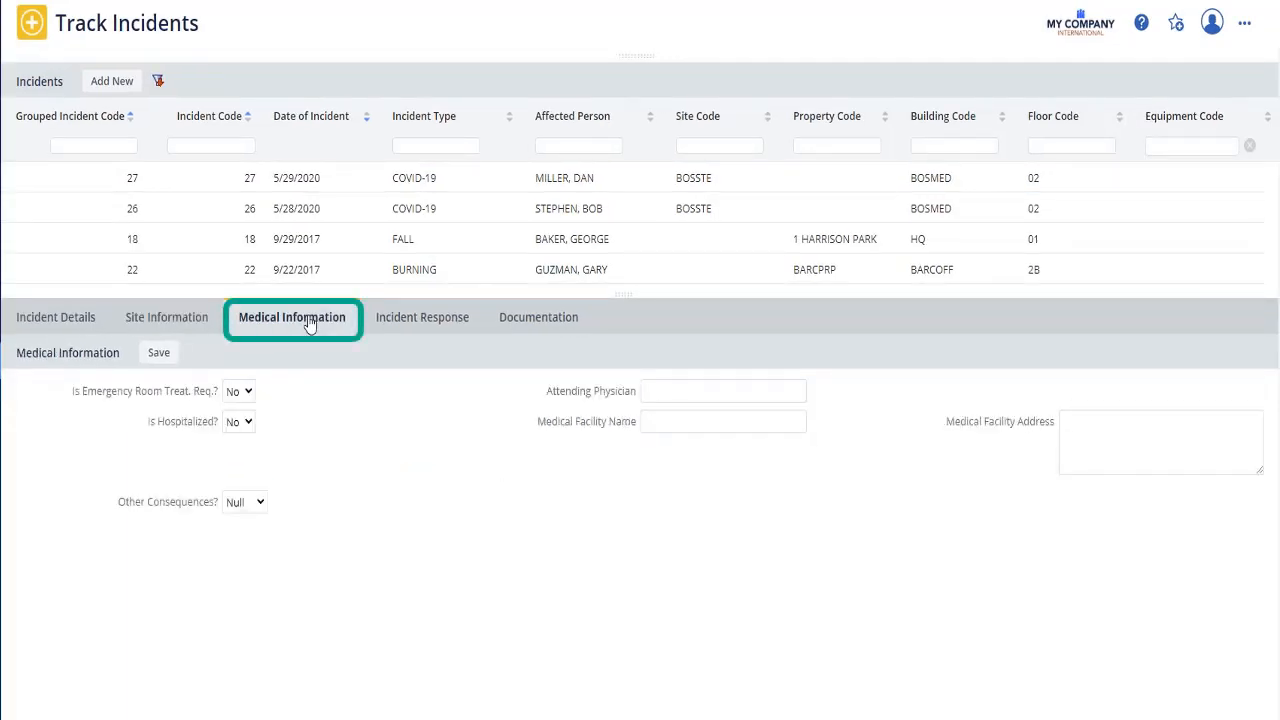
Step: Set emergency room treatment and hospitalization both to Yes
click(248, 392)
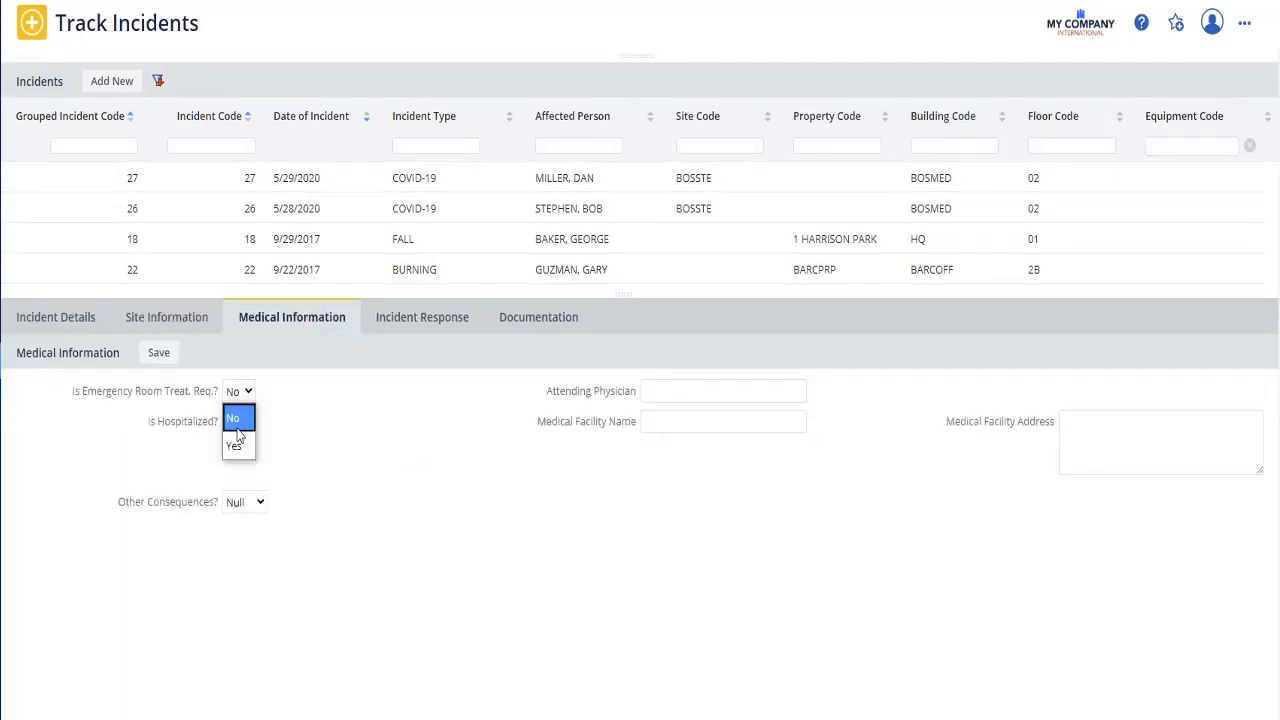
click(236, 450)
click(248, 422)
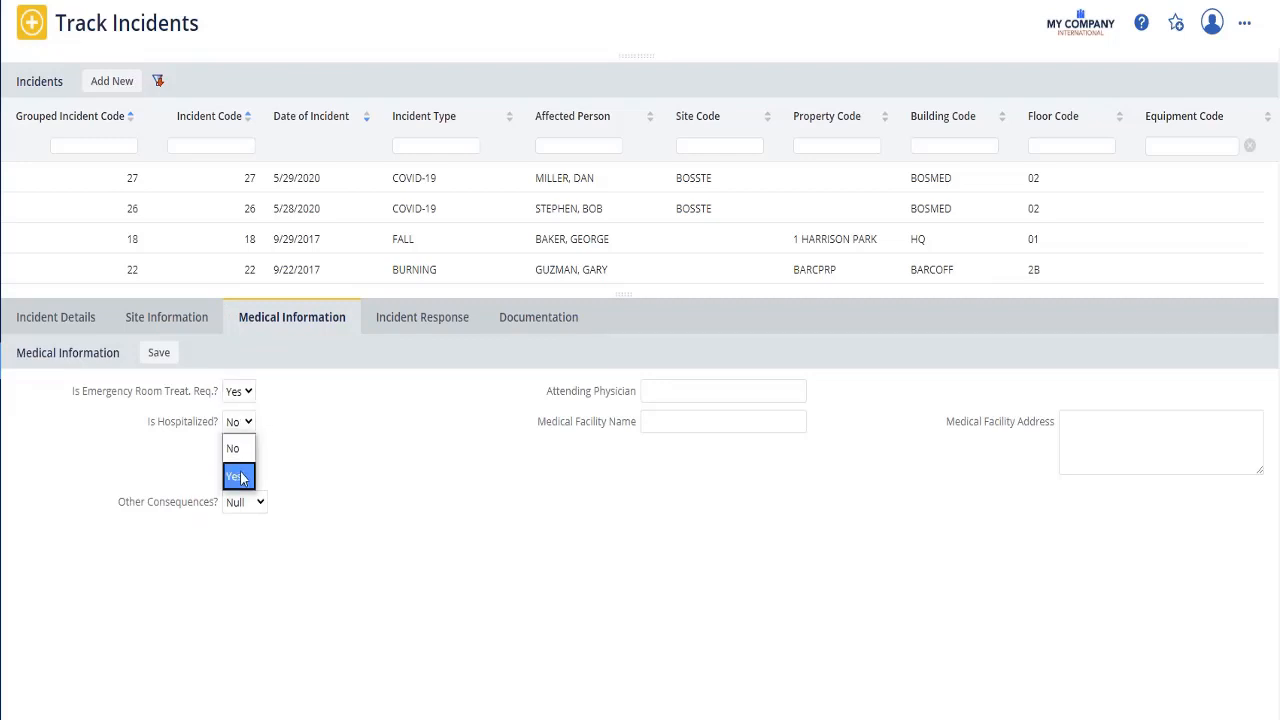
click(236, 474)
Step: Enter the attending physician's name and medical facility 'SF Regional', then save
click(670, 391)
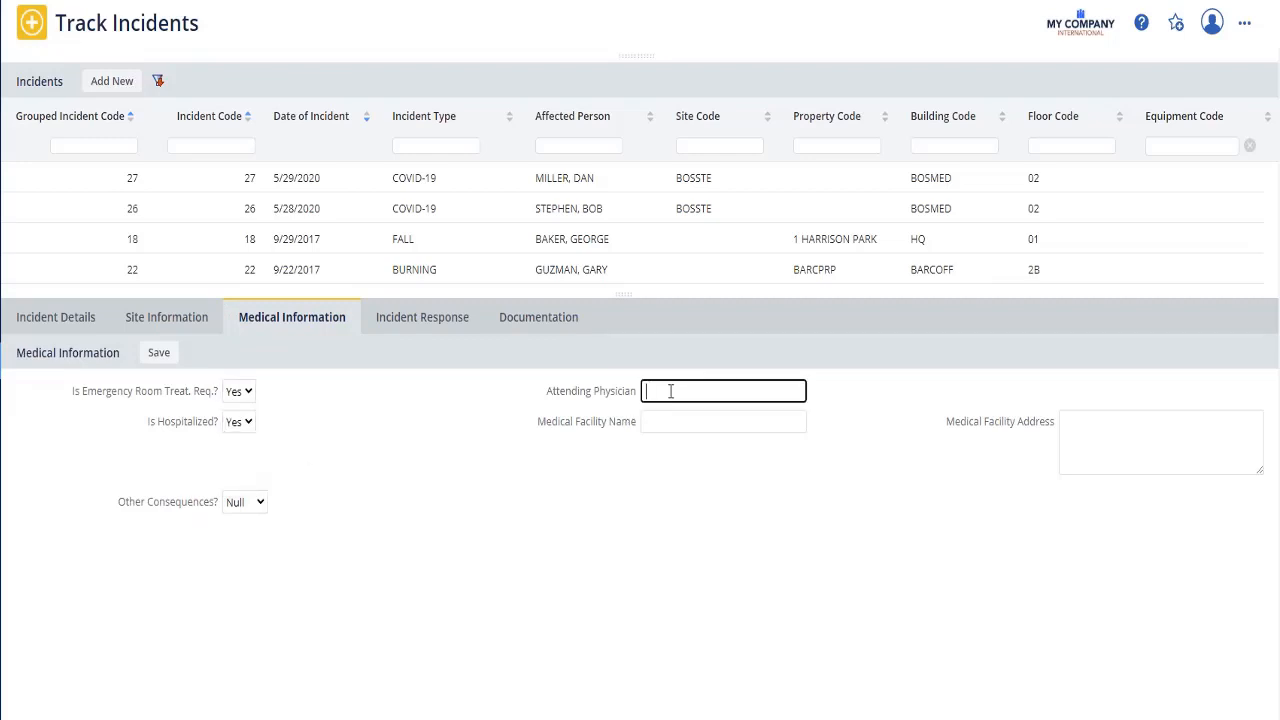
text(Dr. Duran)
click(672, 391)
text(u)
click(680, 422)
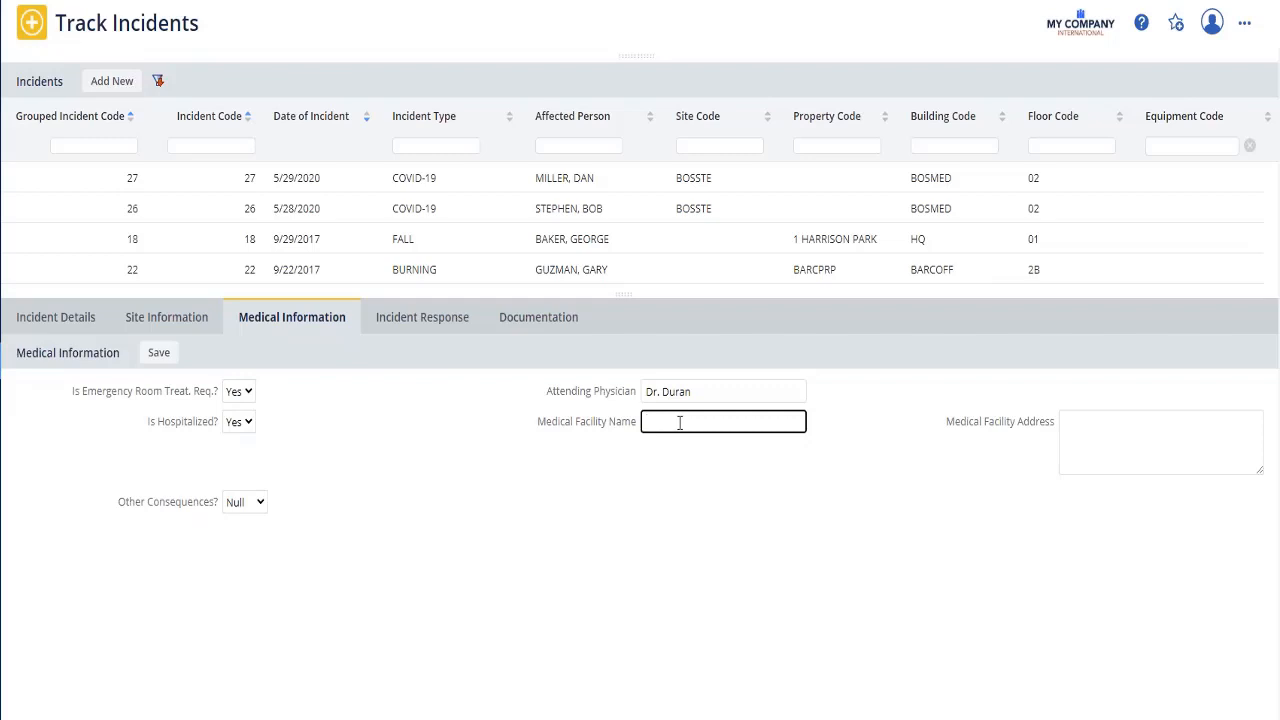
text(SF Regional)
click(1105, 422)
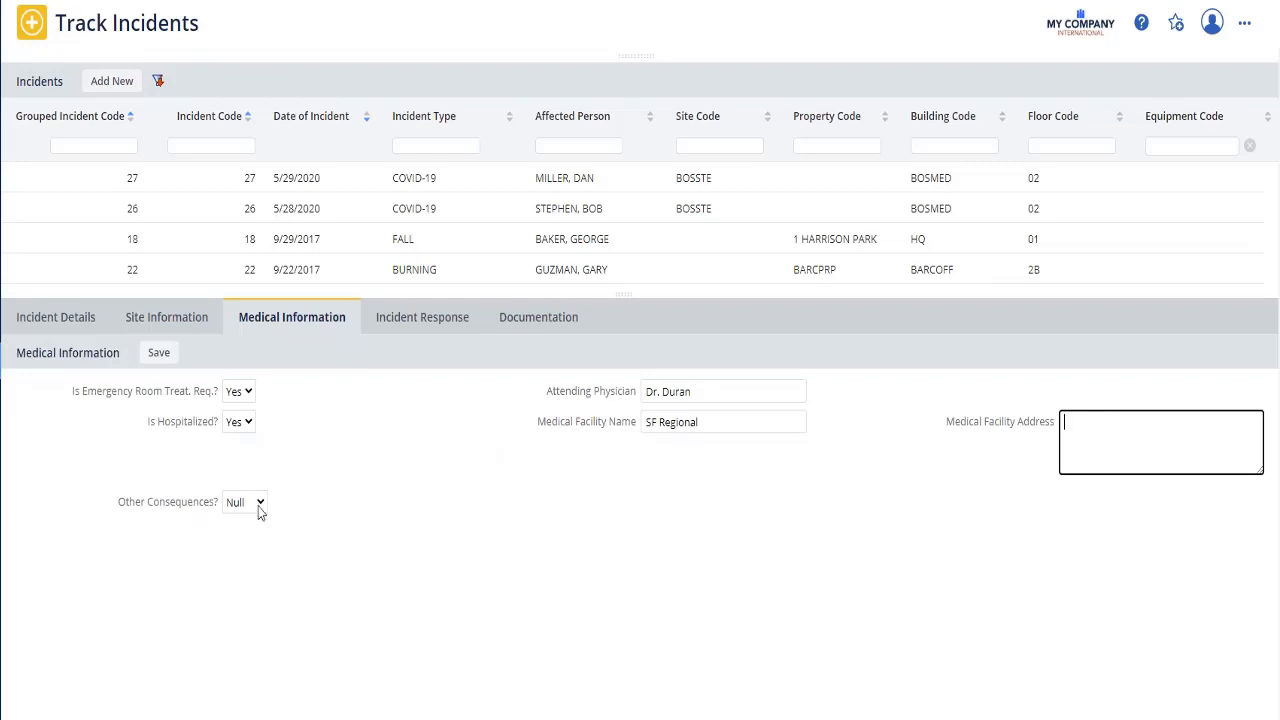
click(157, 358)
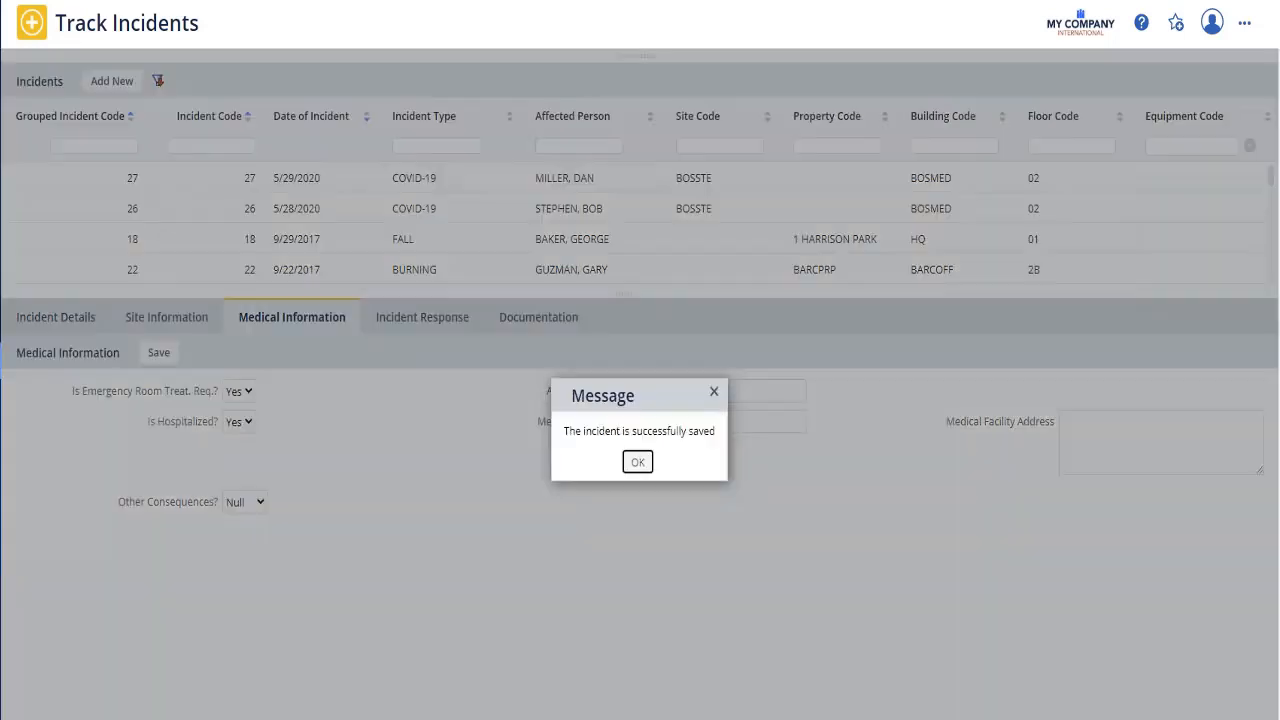
click(637, 462)
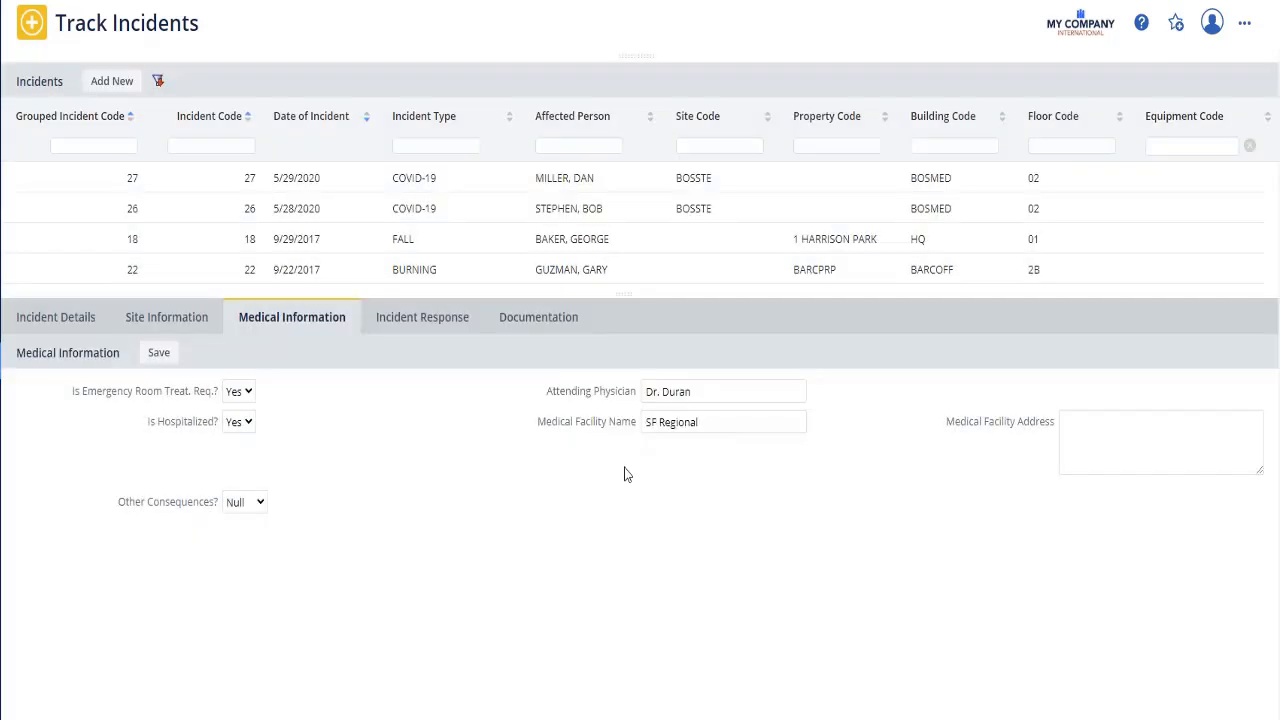
Step: Set the incident response Root Cause Category Code to UNKNOWN and save
click(412, 320)
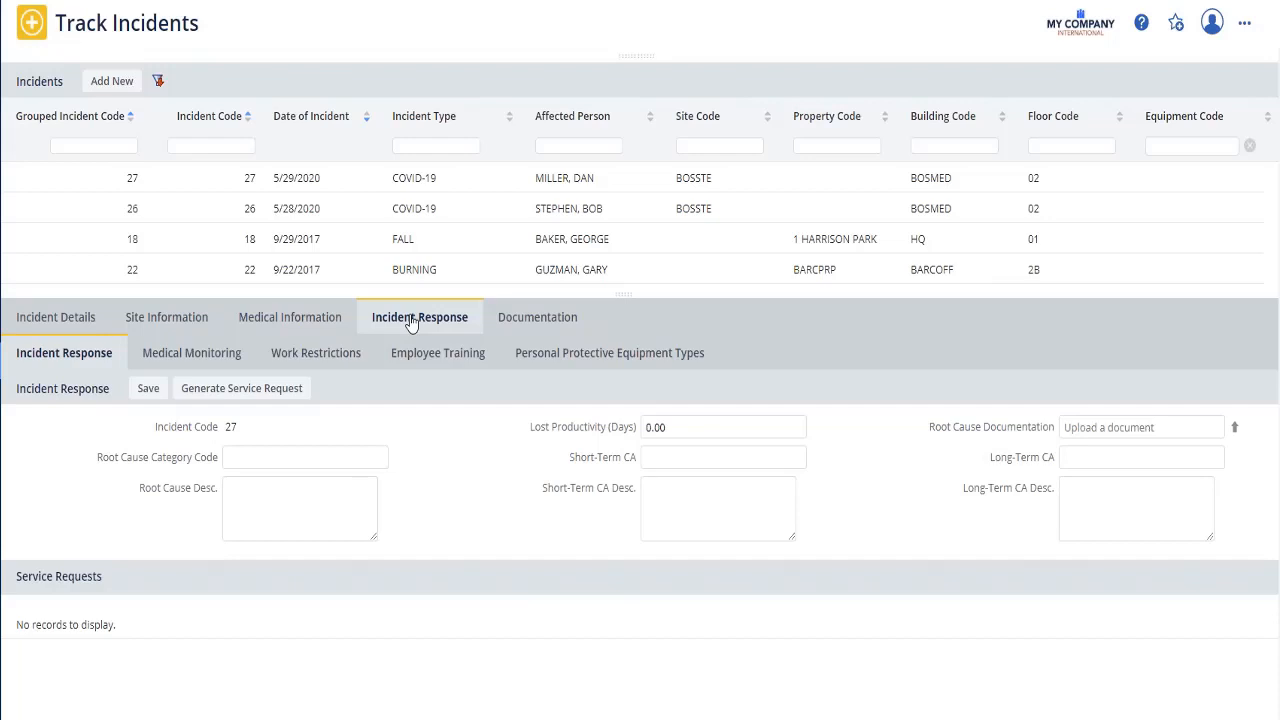
click(380, 463)
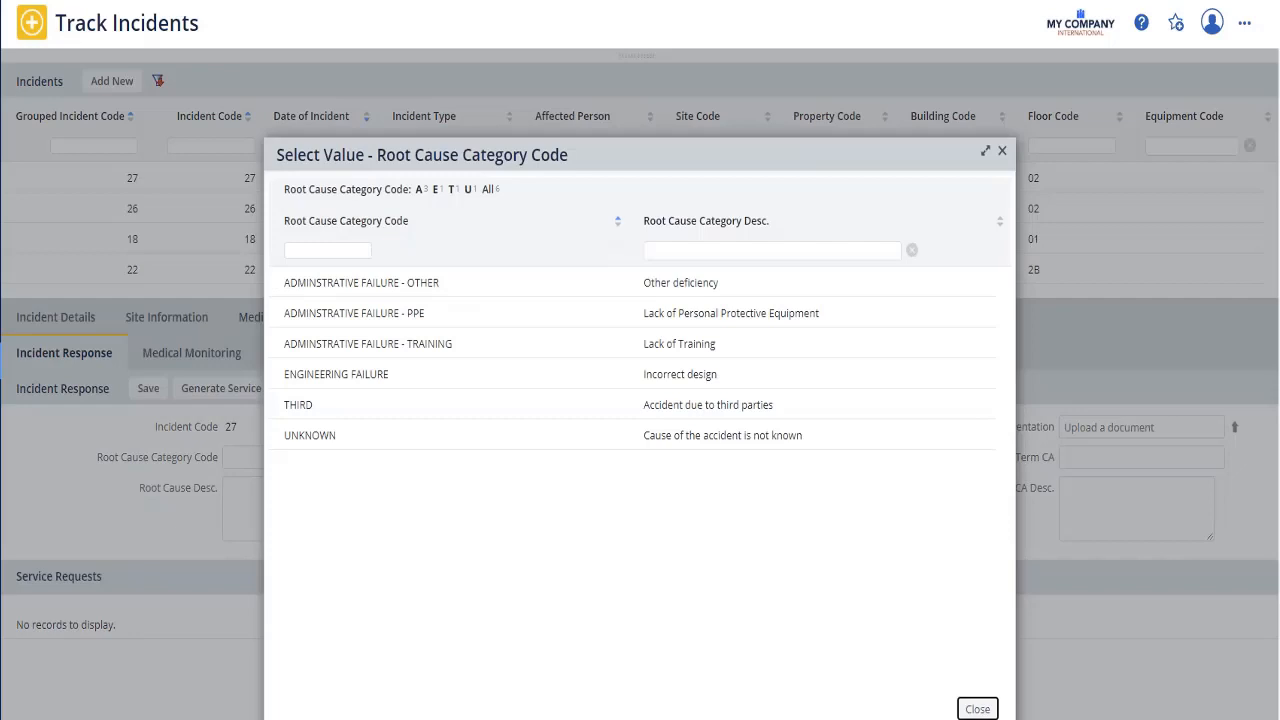
click(321, 433)
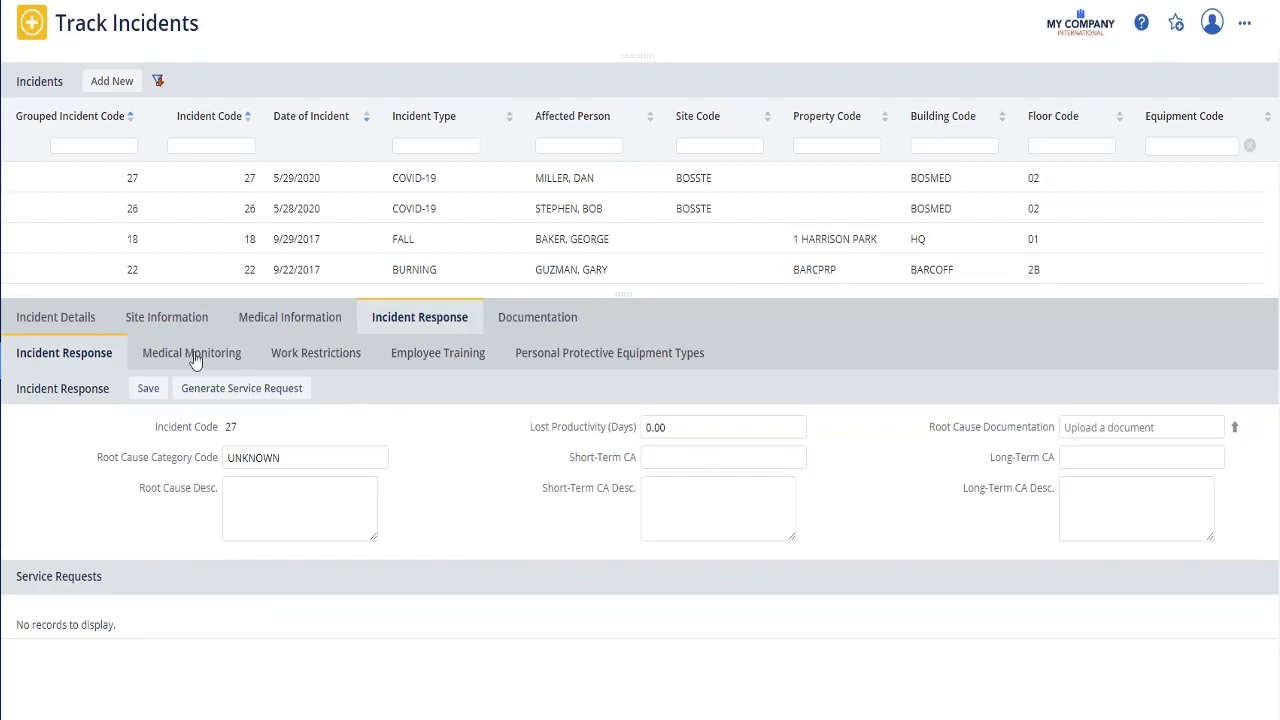
click(150, 388)
Step: Assign Covid-19 medical monitoring code 19 with monitoring date 6/5/2020 to the employee
key(Return)
click(215, 350)
click(263, 390)
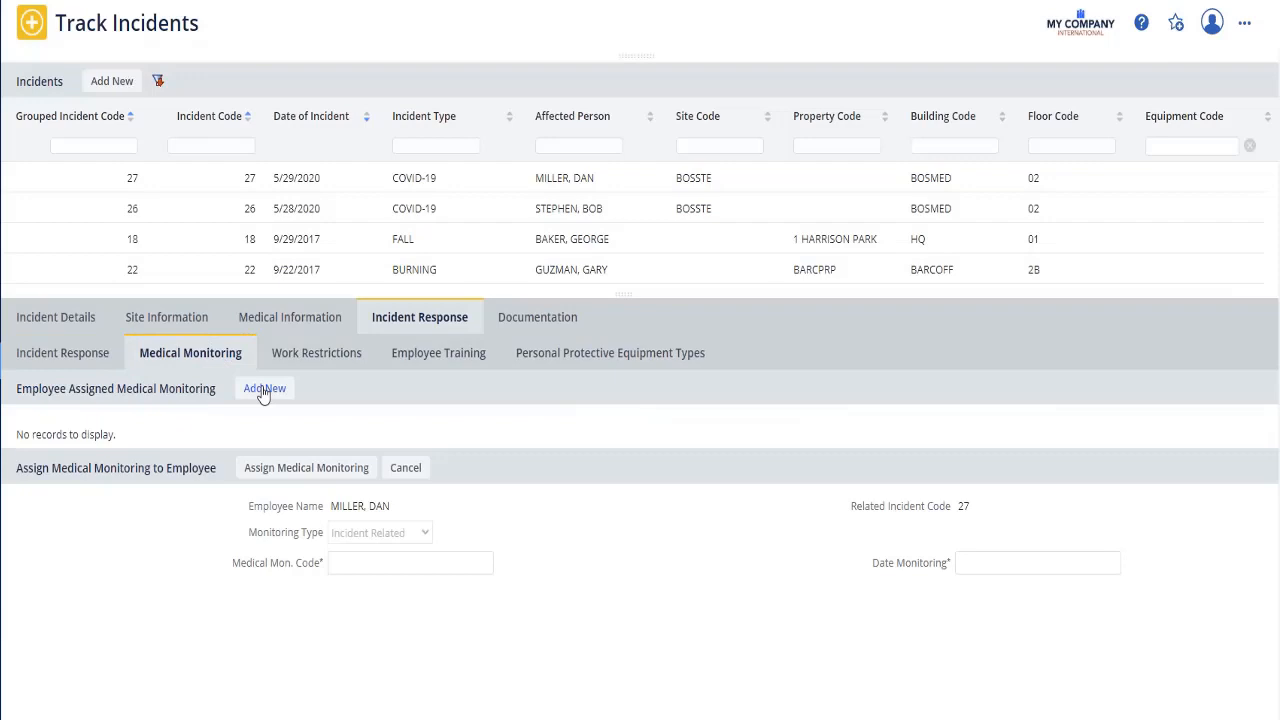
click(484, 571)
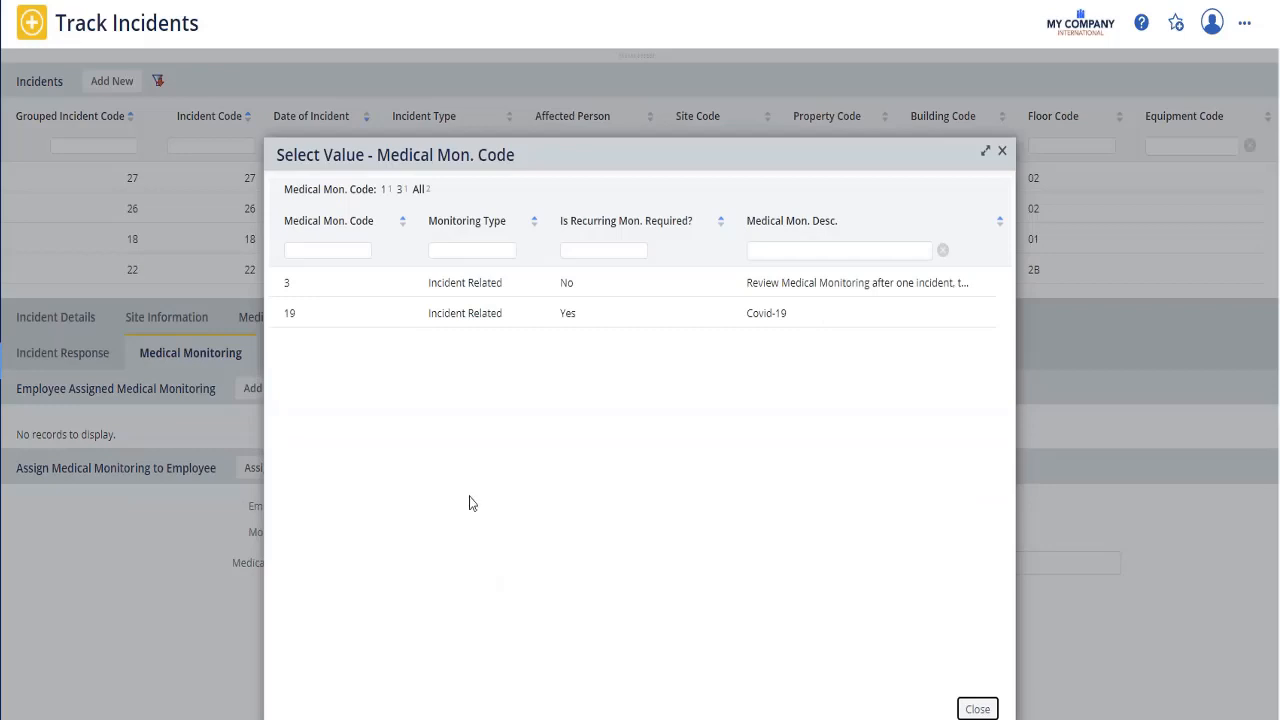
click(452, 316)
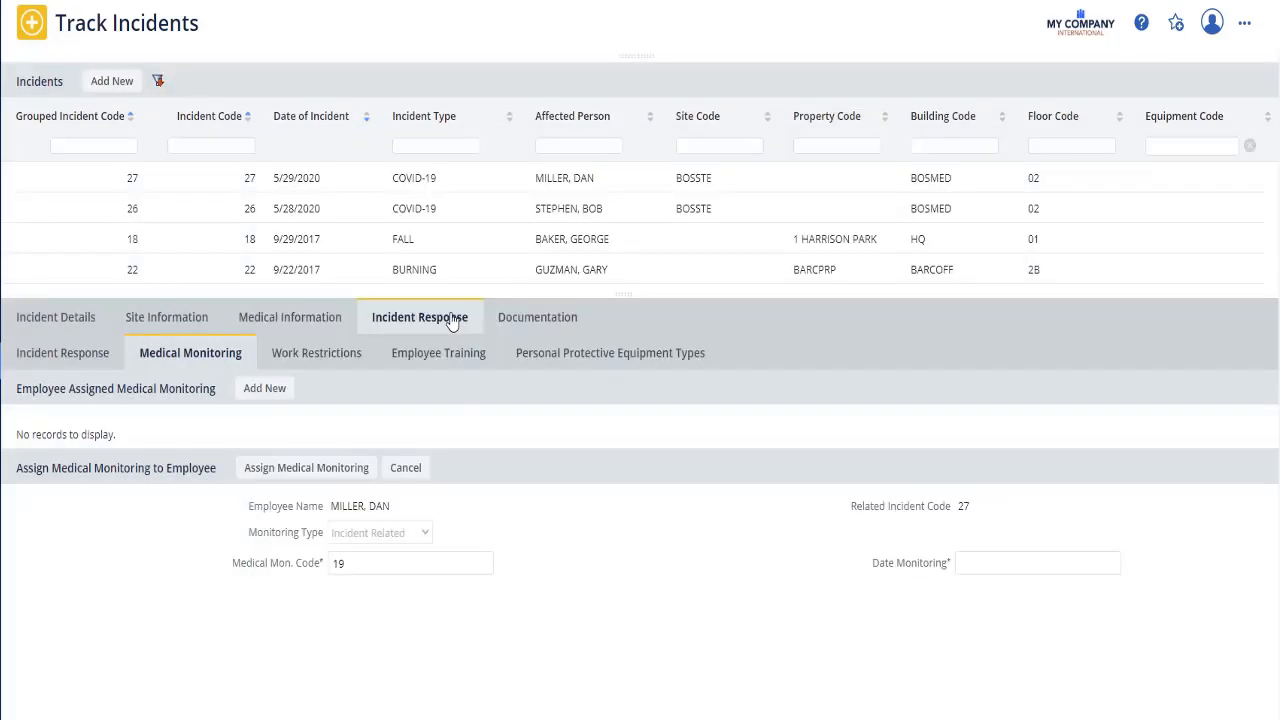
click(1032, 565)
click(1111, 565)
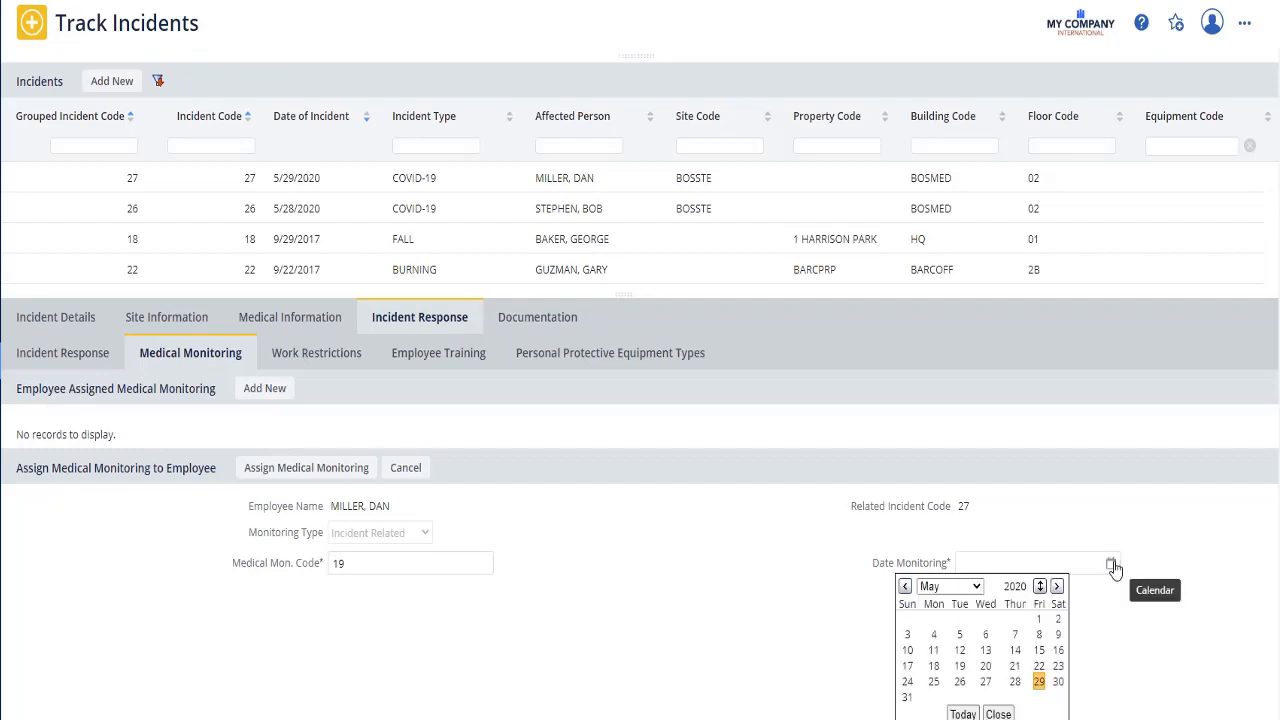
click(1058, 587)
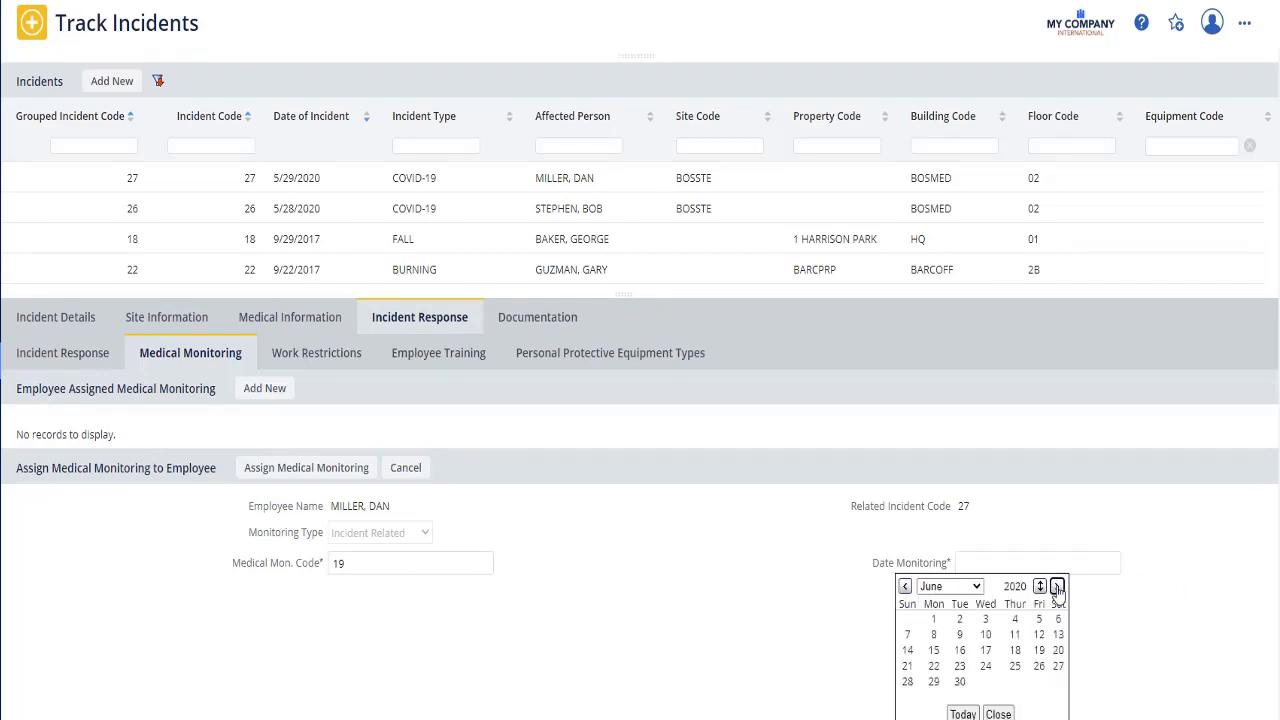
click(1039, 619)
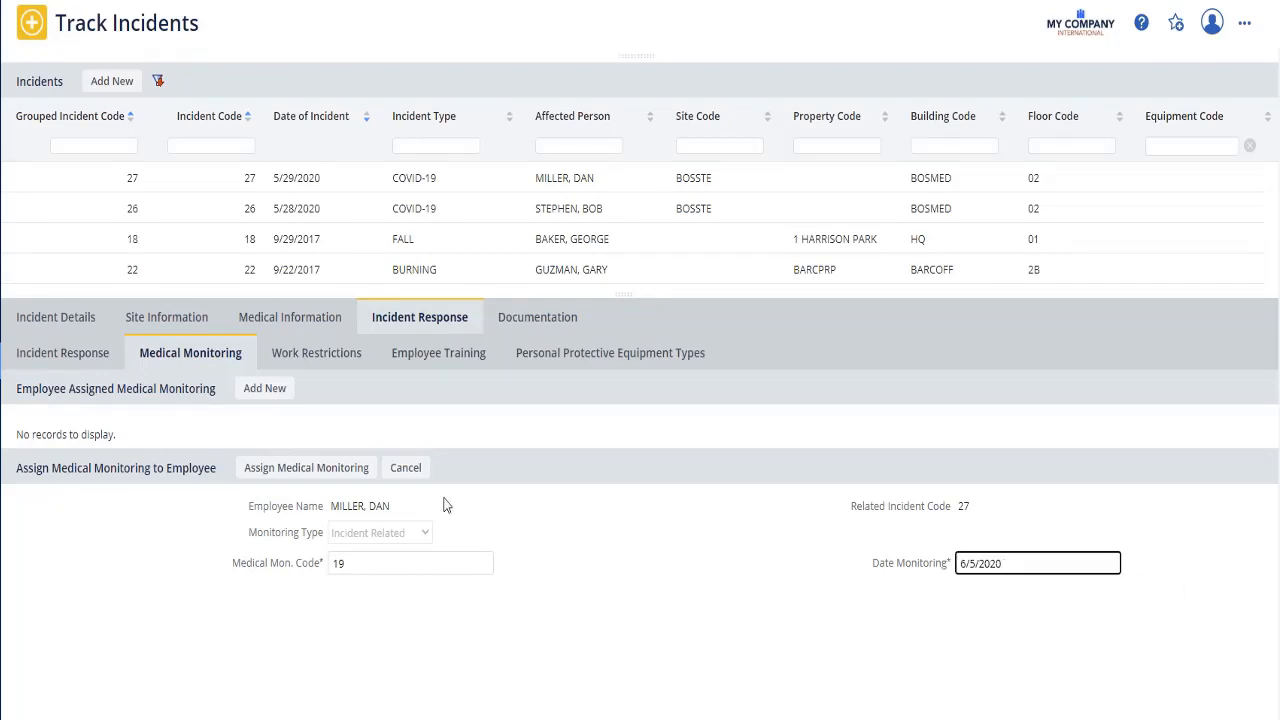
click(334, 476)
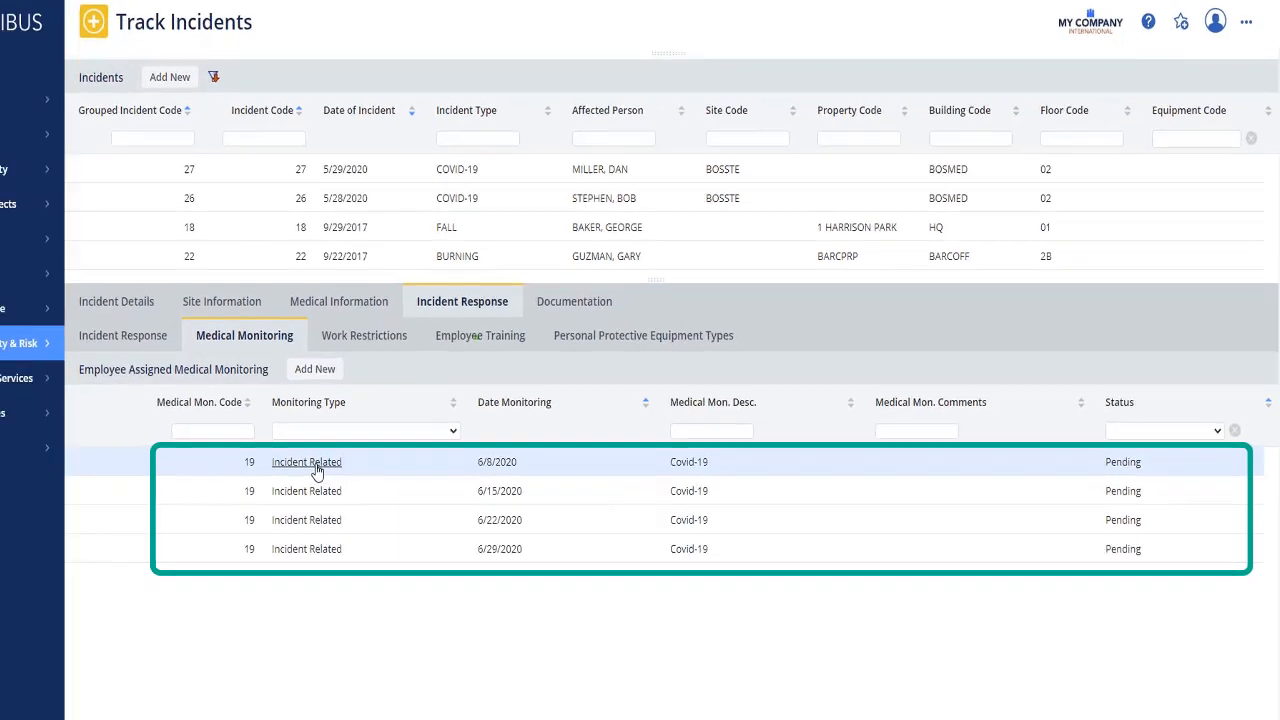
Step: Record 'Getting better. Tempurature is lower' as the 6/8/2020 check's resulting actions and save
click(258, 486)
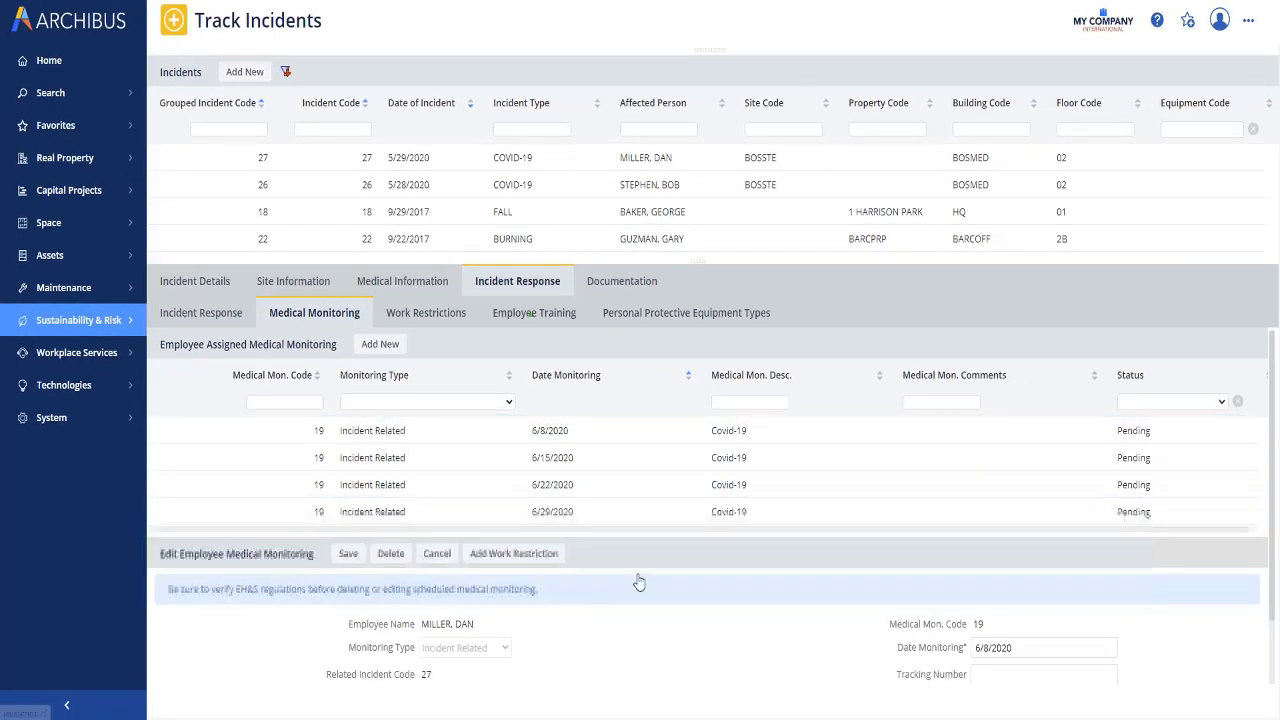
scroll(670, 574, down, 1)
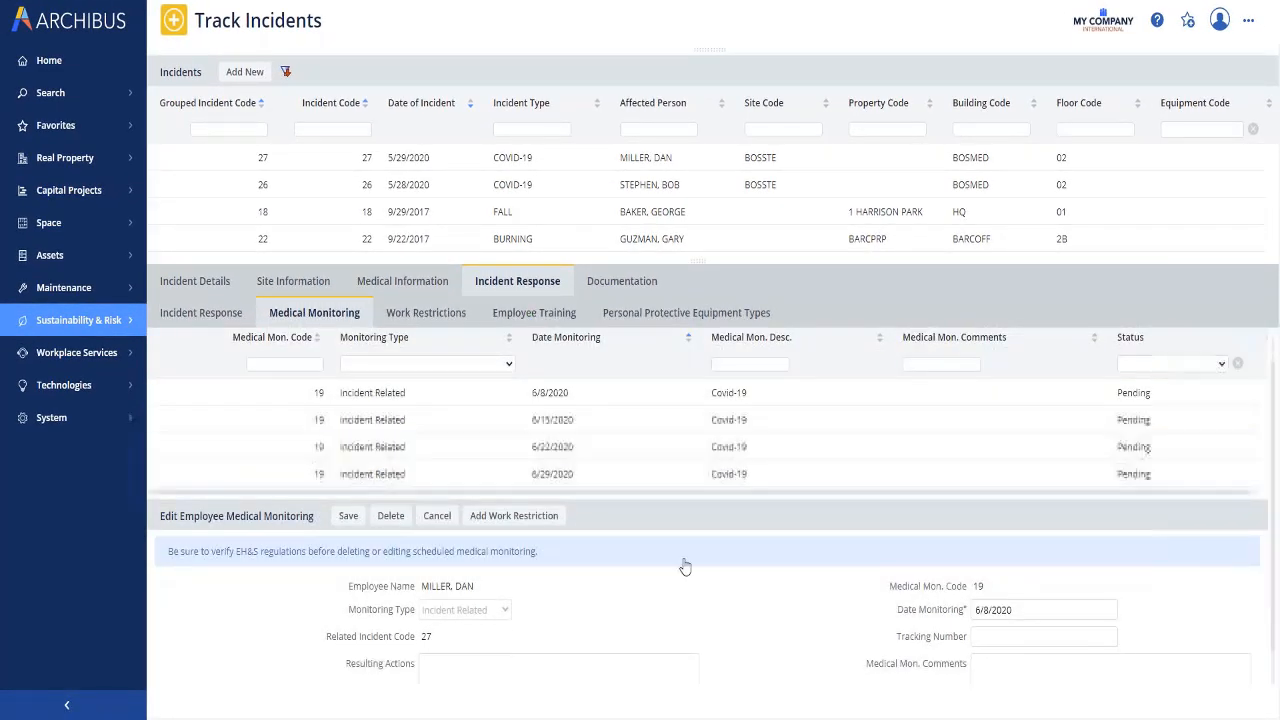
click(453, 662)
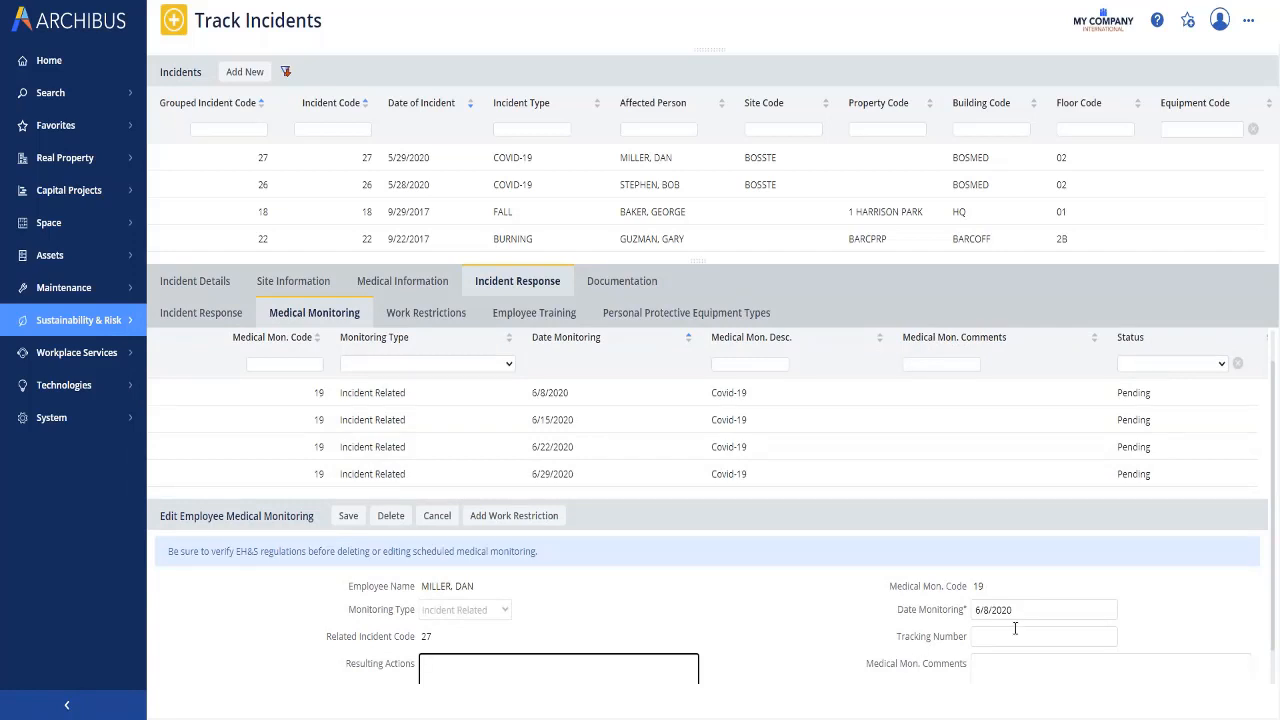
click(996, 666)
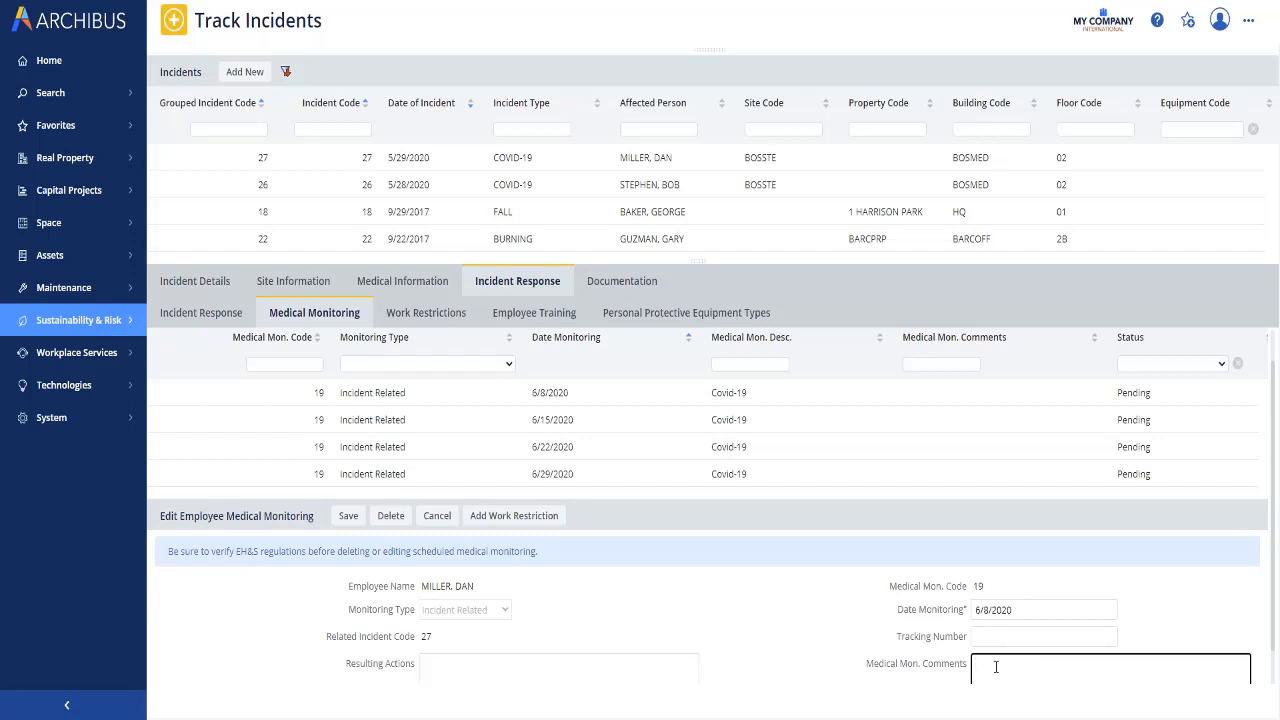
click(447, 669)
text(Get)
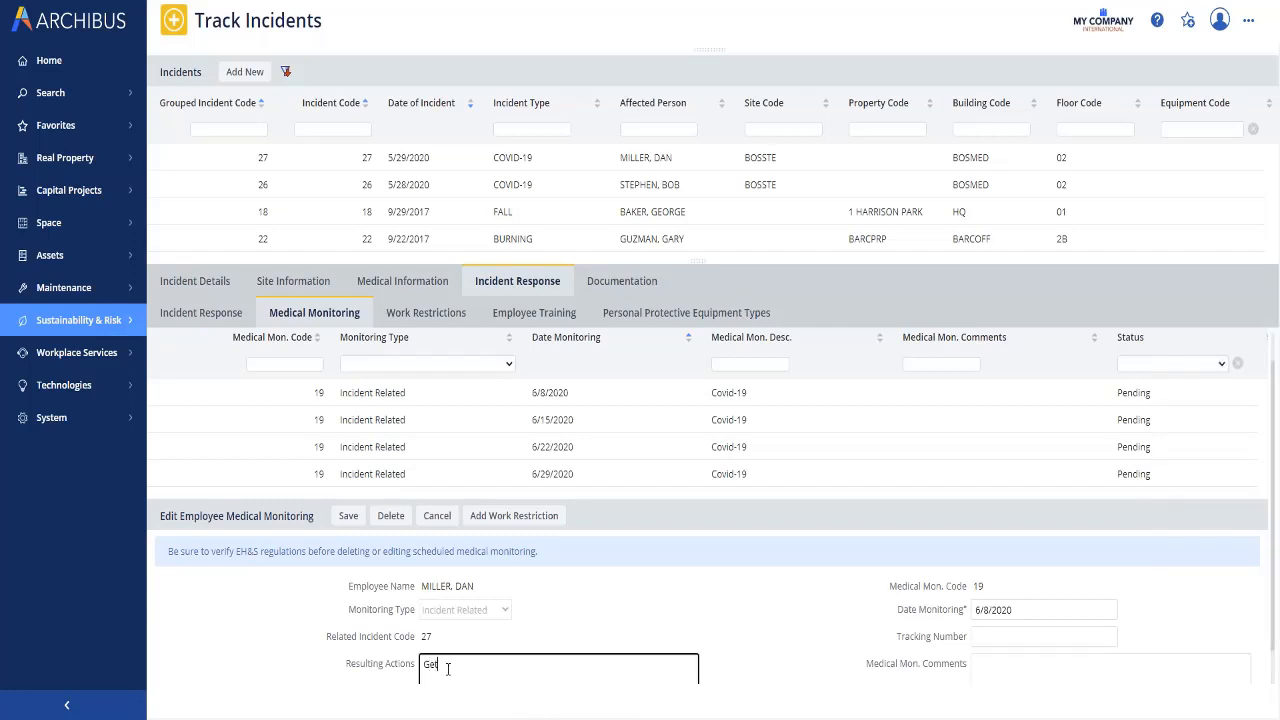
text(ting better.  Tempurature is lower)
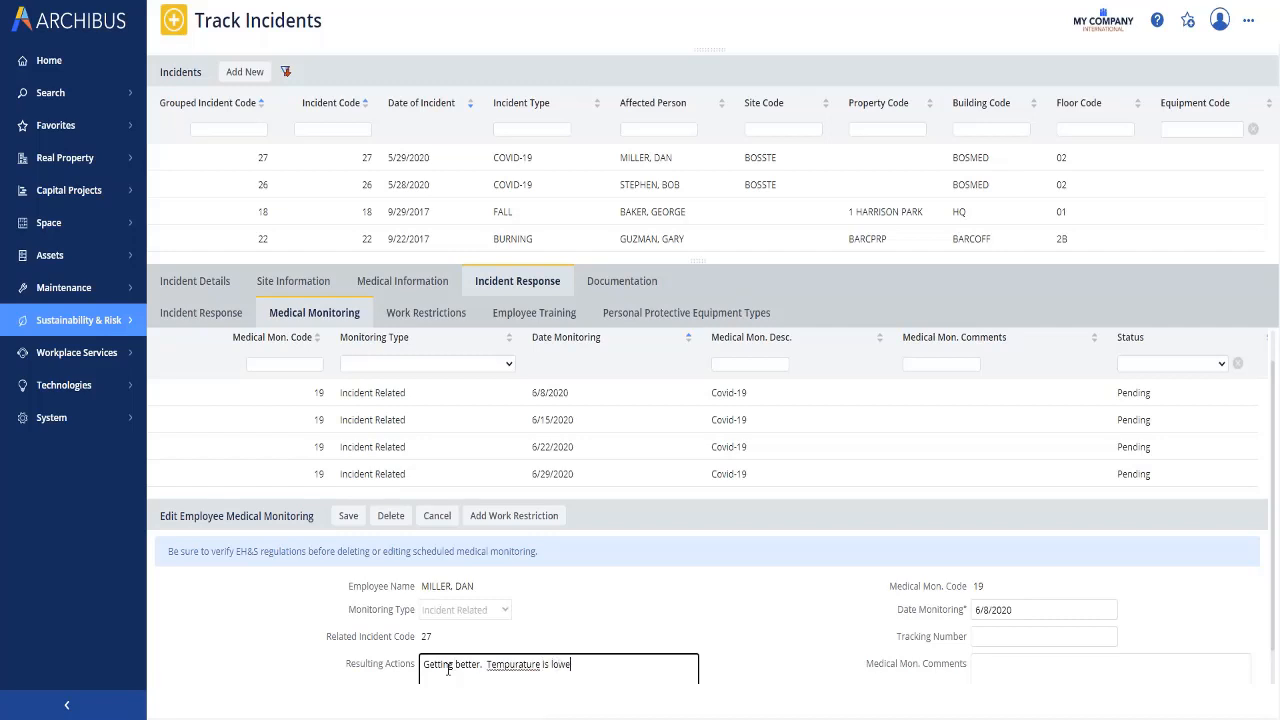
click(348, 515)
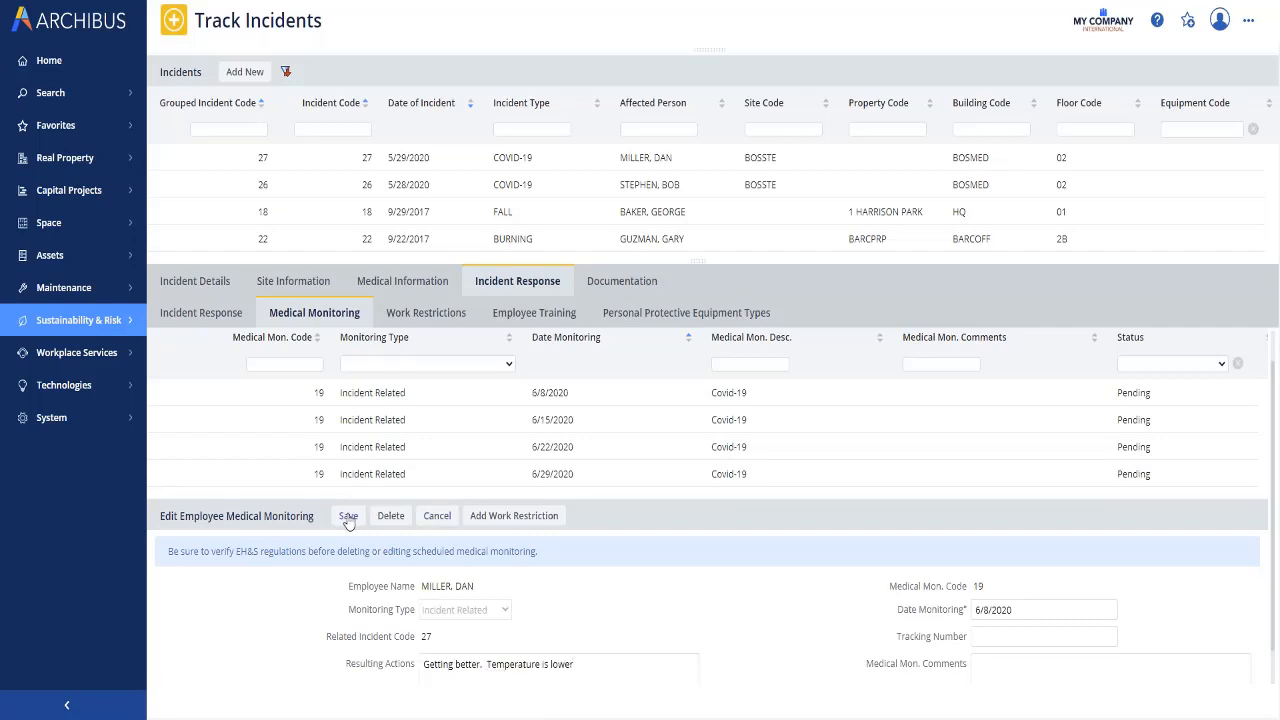
click(366, 432)
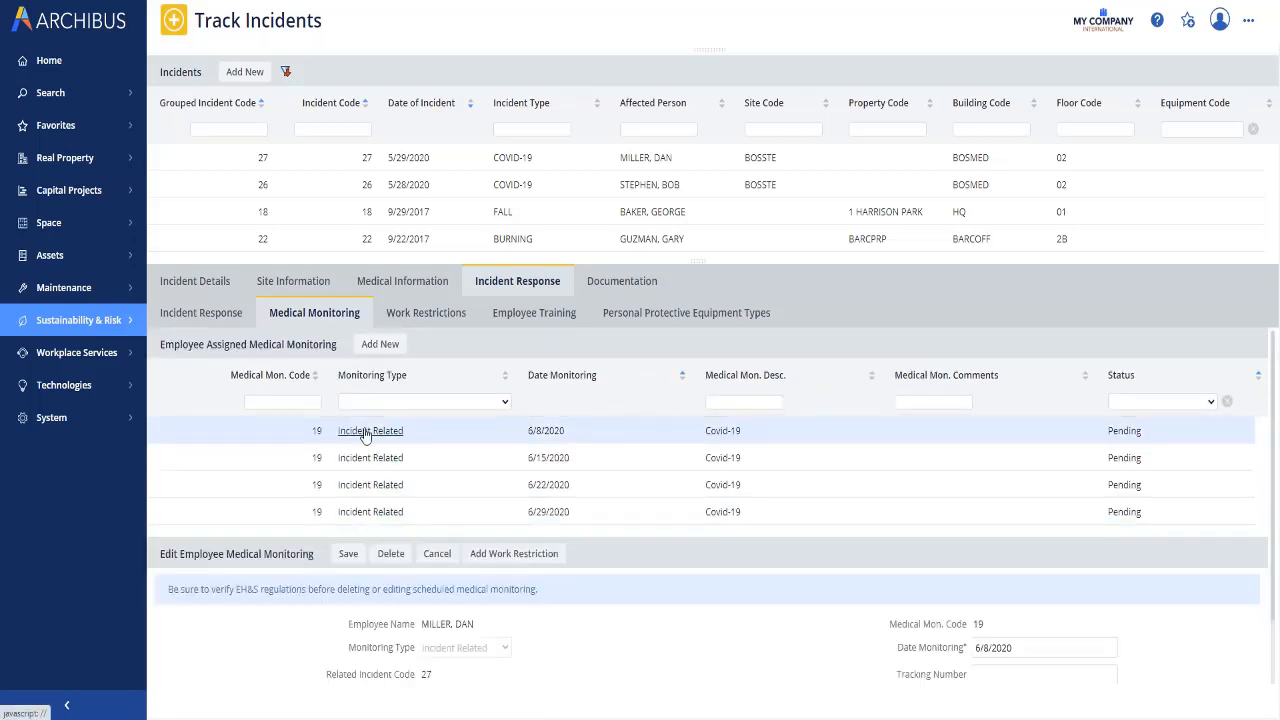
scroll(1274, 423, down, 2)
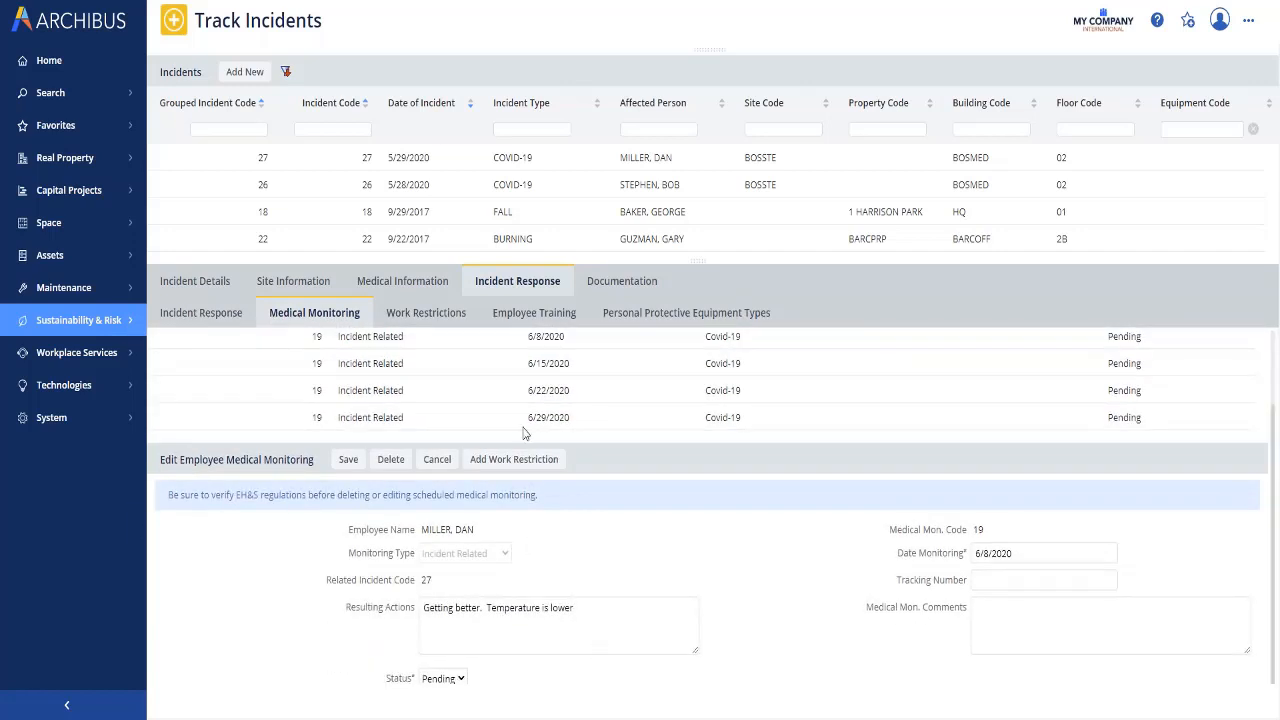
click(432, 314)
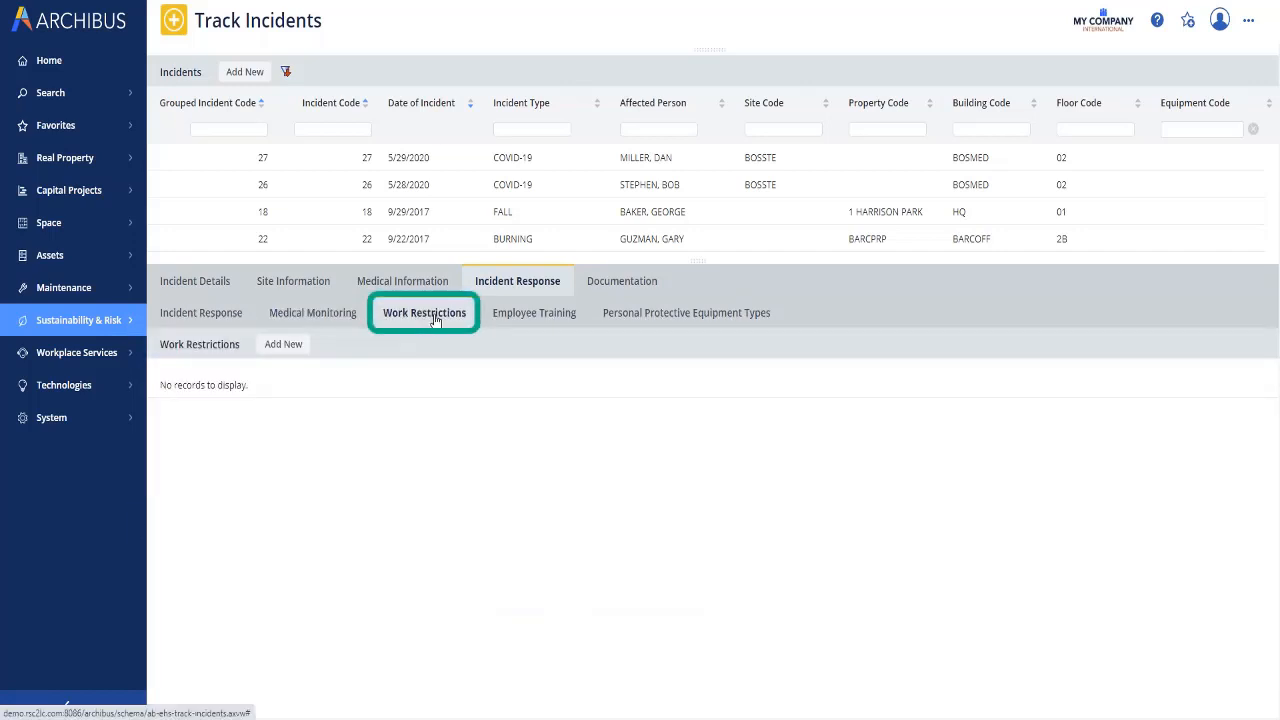
Step: Add a permanent COVID-19 work restriction starting 5/29/2020 and save it
click(285, 346)
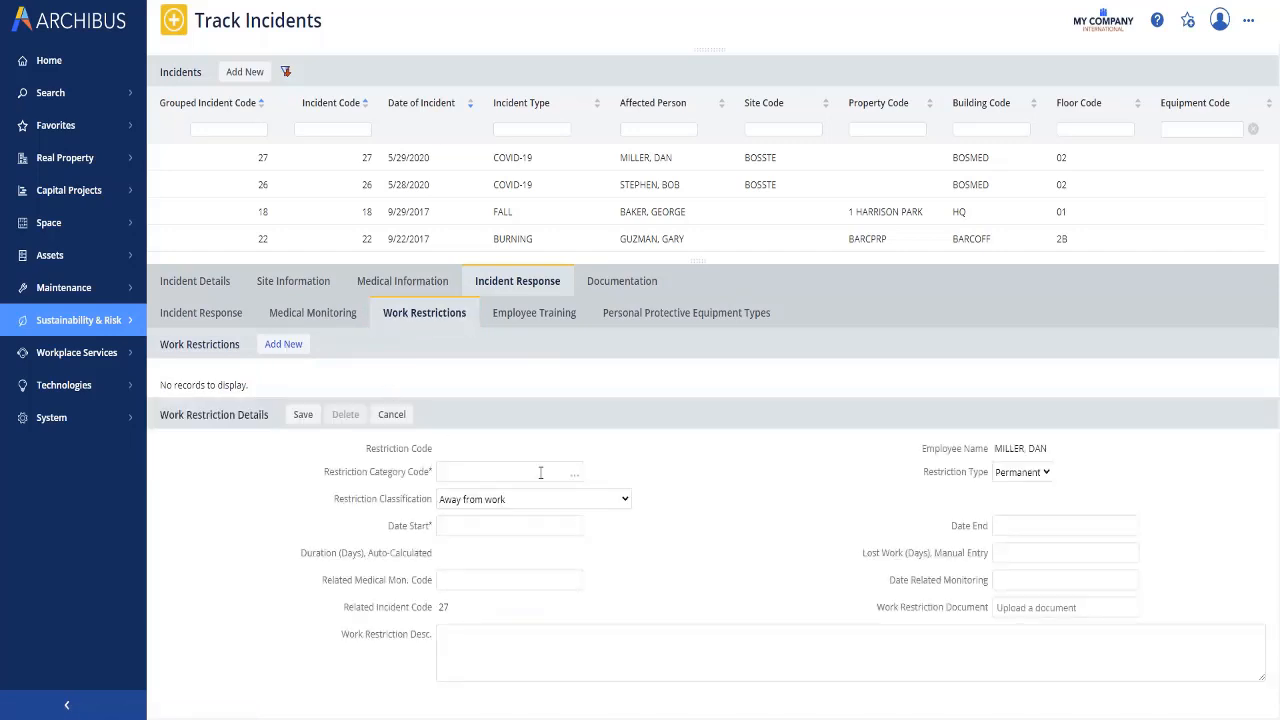
click(574, 474)
click(420, 277)
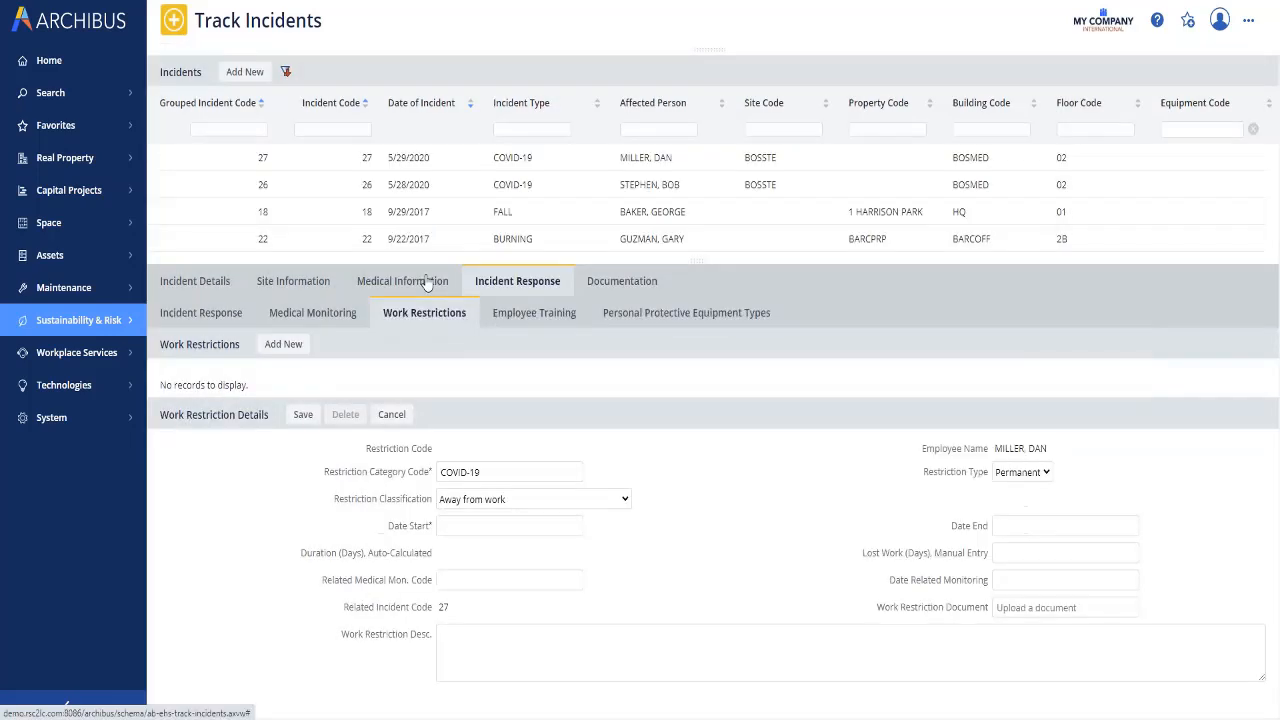
click(1045, 474)
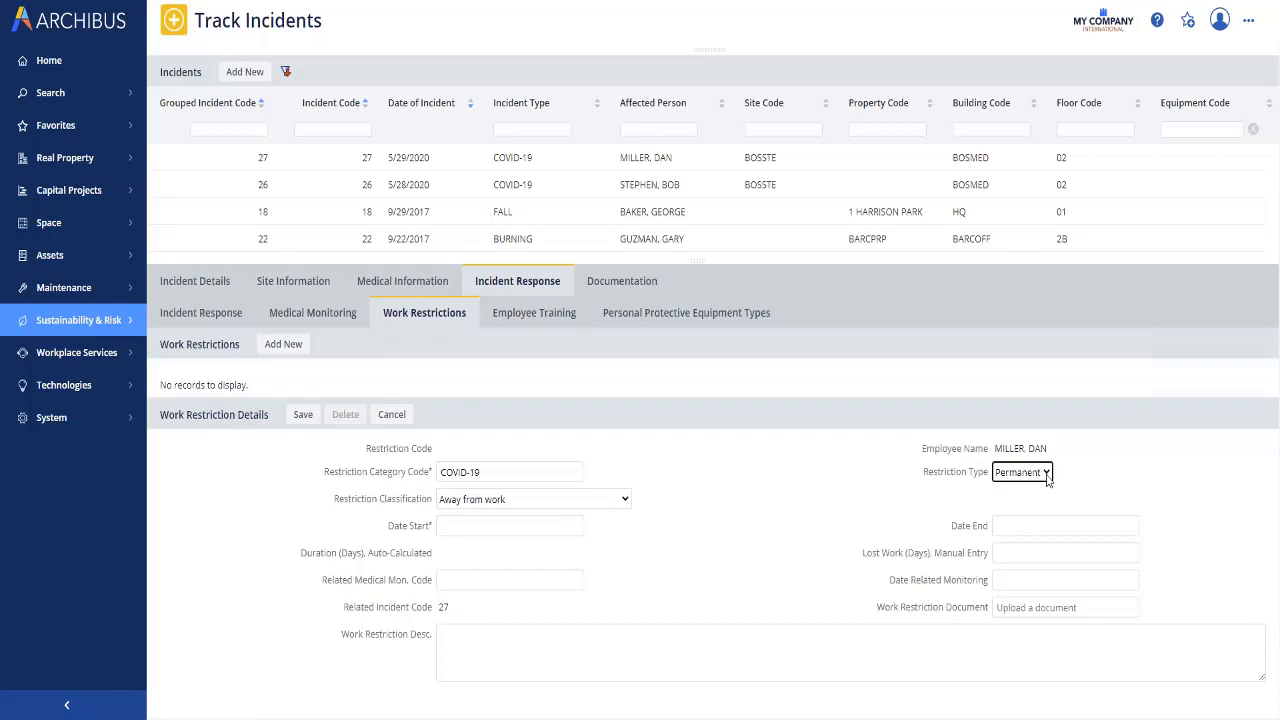
click(574, 528)
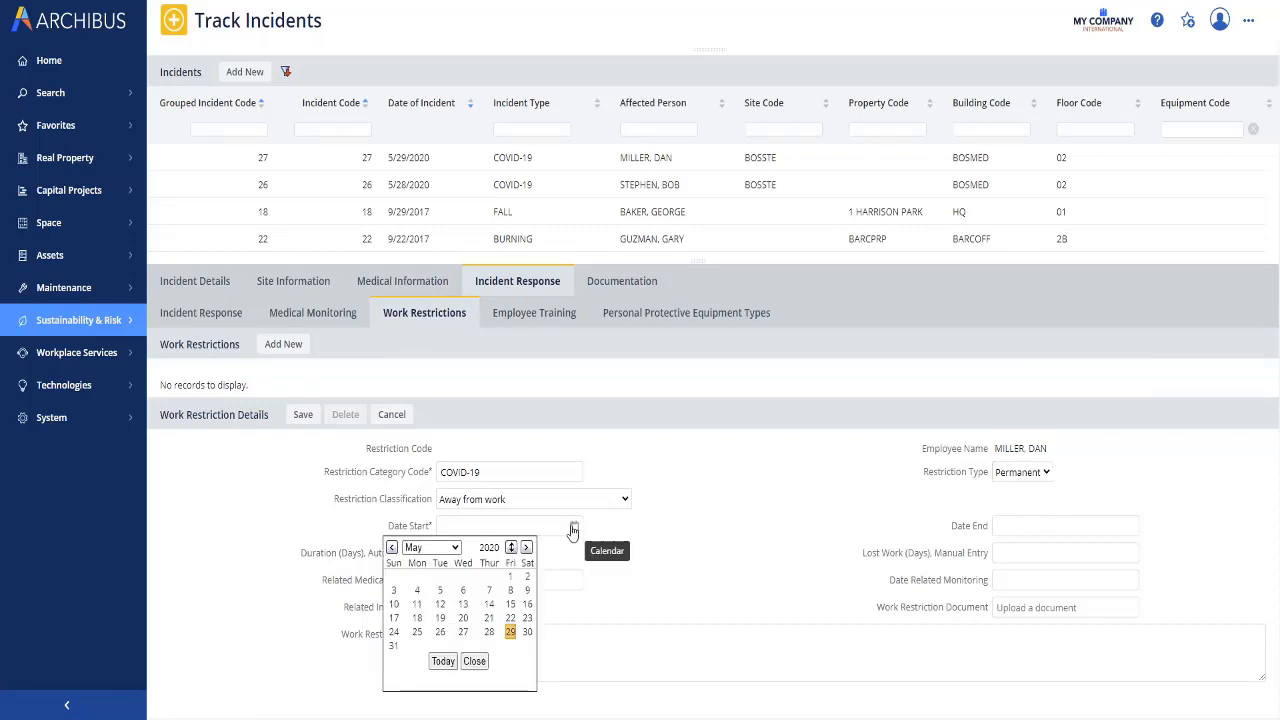
click(443, 661)
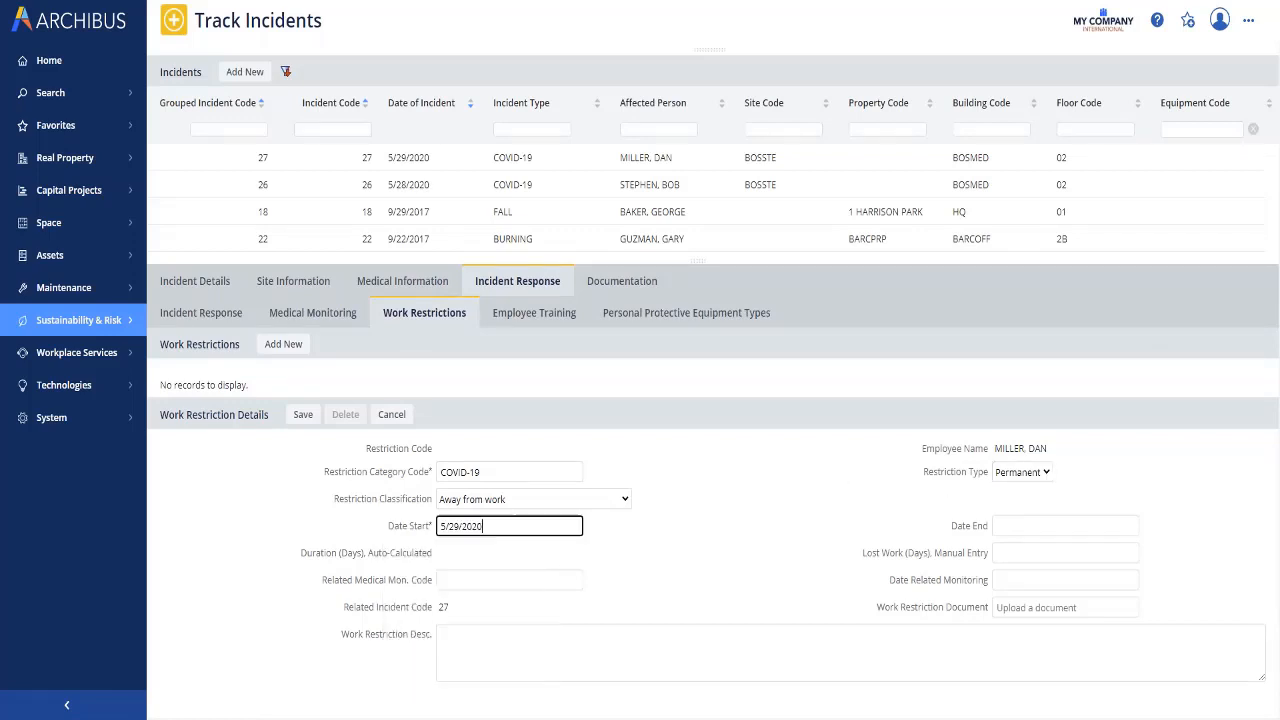
click(1025, 528)
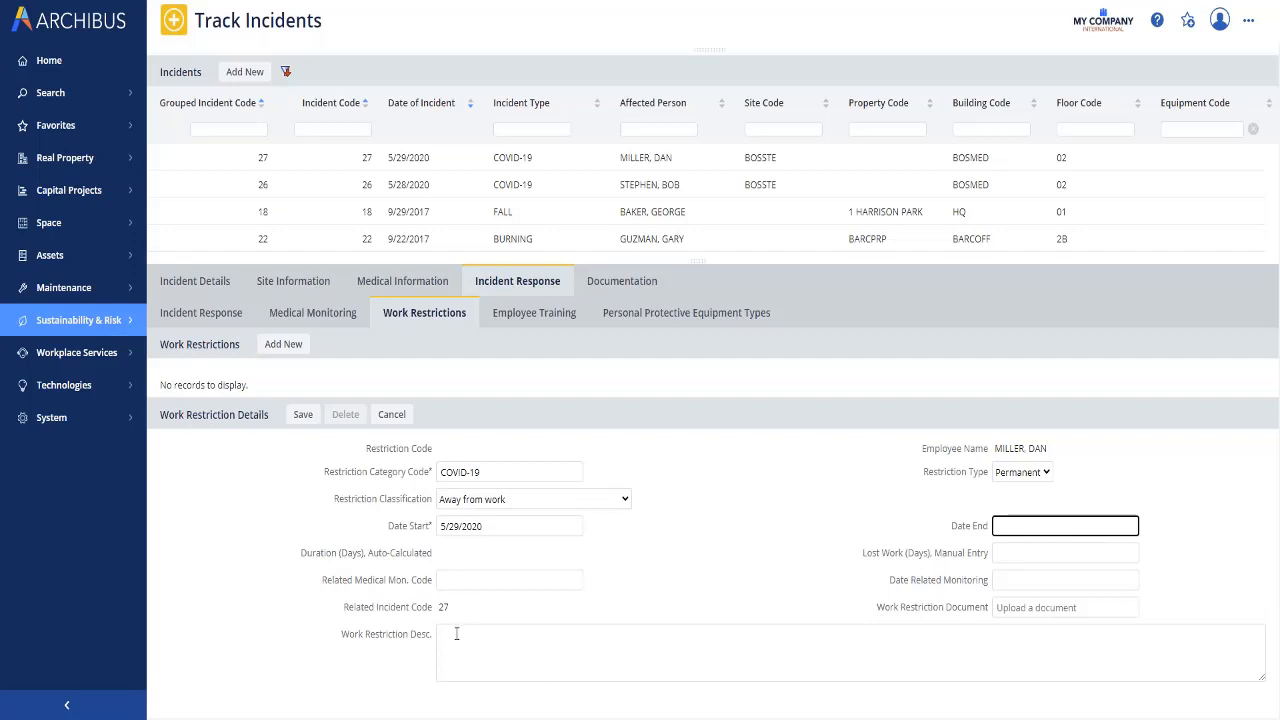
click(304, 420)
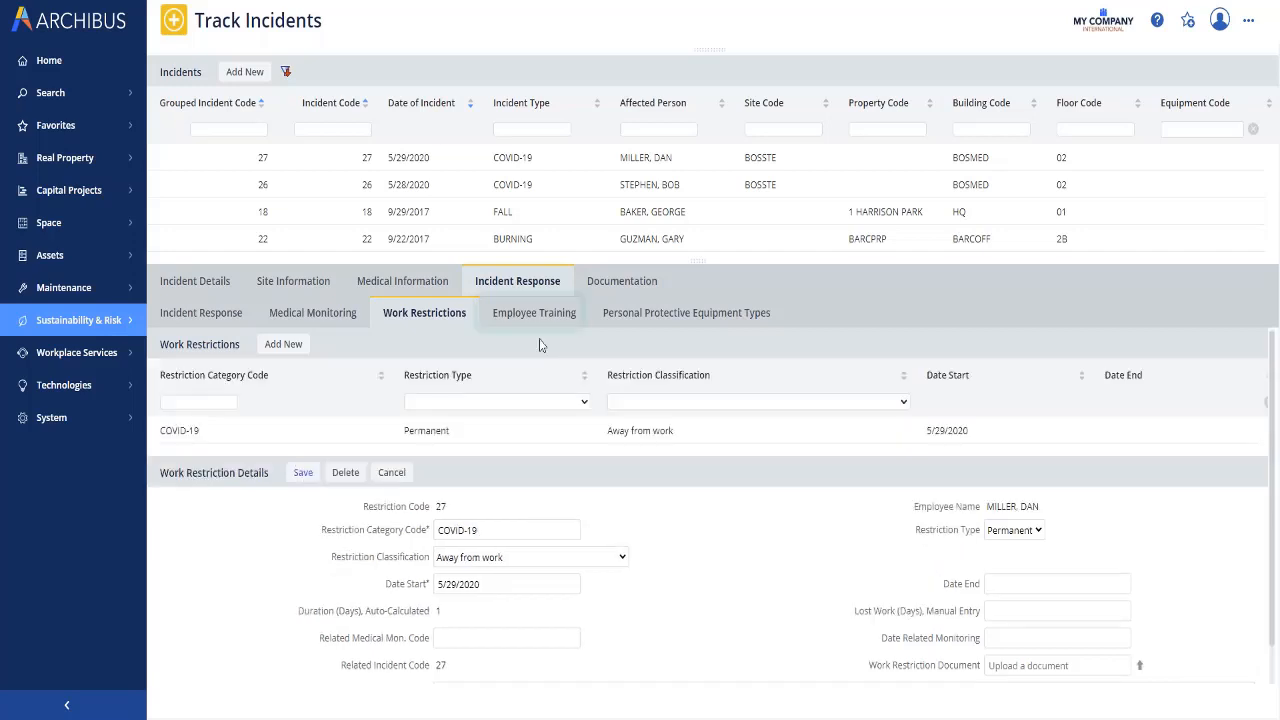
click(539, 316)
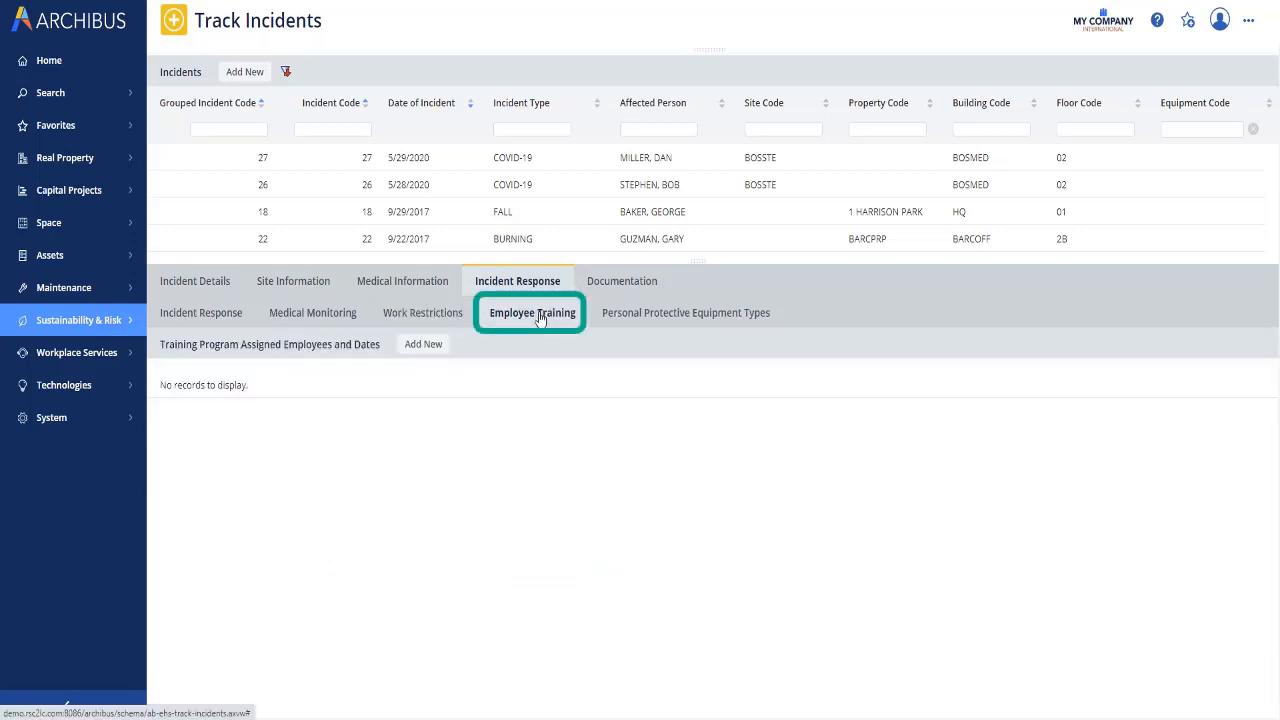
Step: Assign the COVID-19 training program dated 7/31/2020 to the incident's employee
click(424, 344)
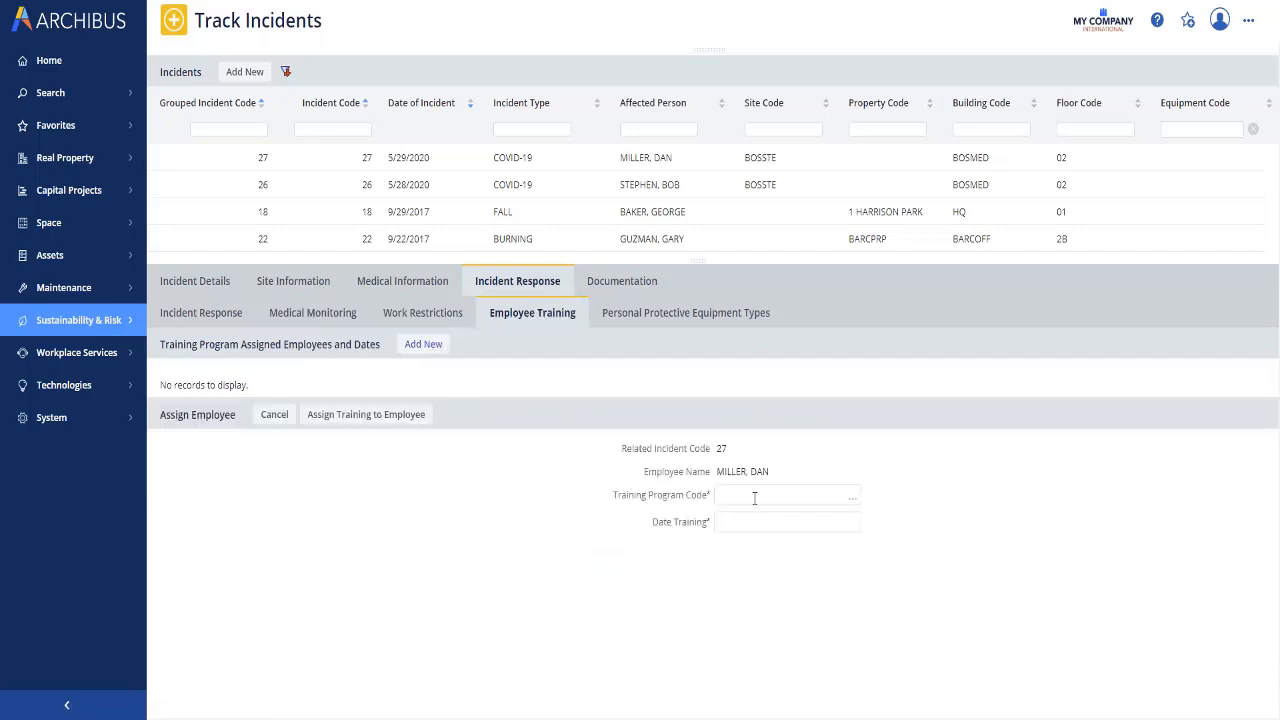
click(851, 497)
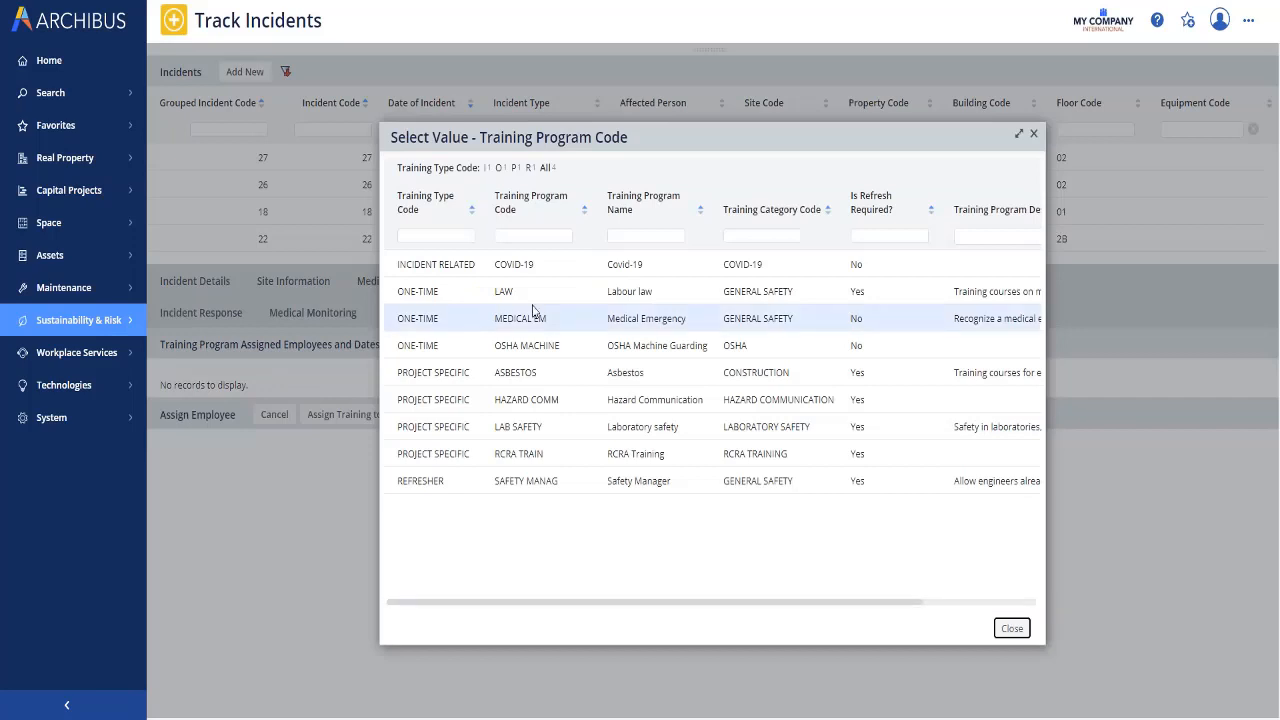
click(480, 264)
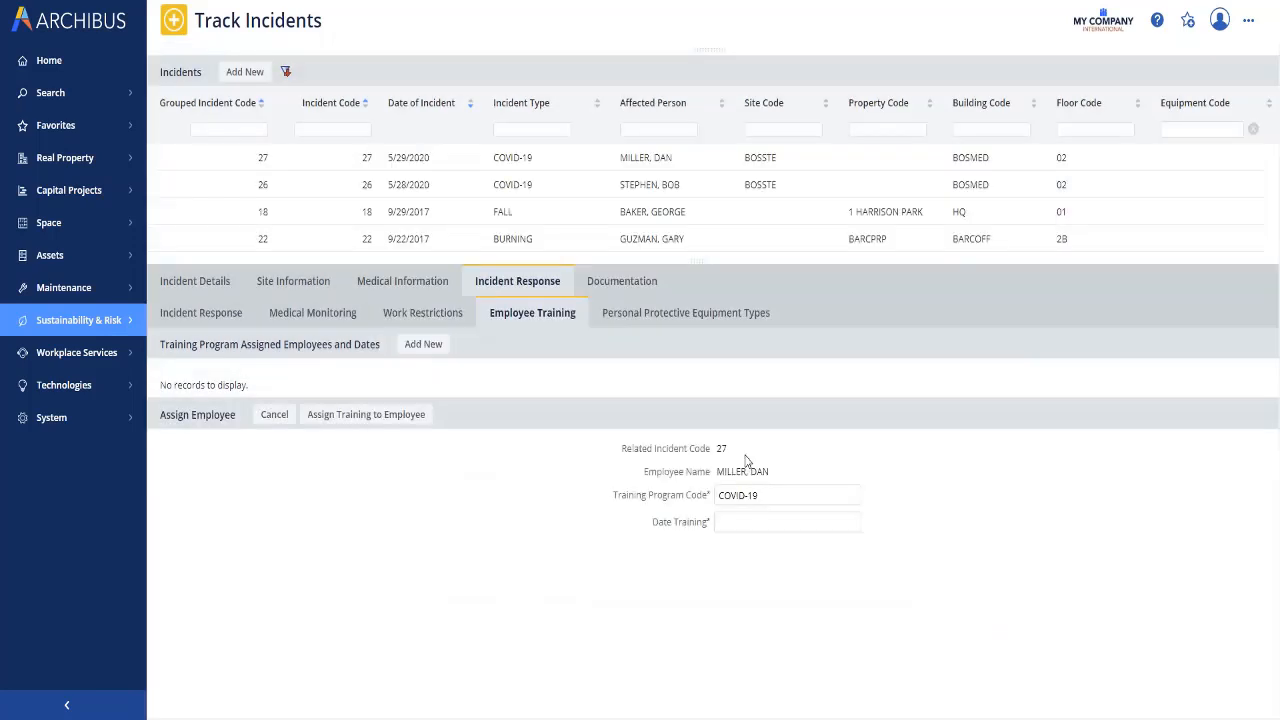
click(852, 524)
click(804, 546)
click(804, 546)
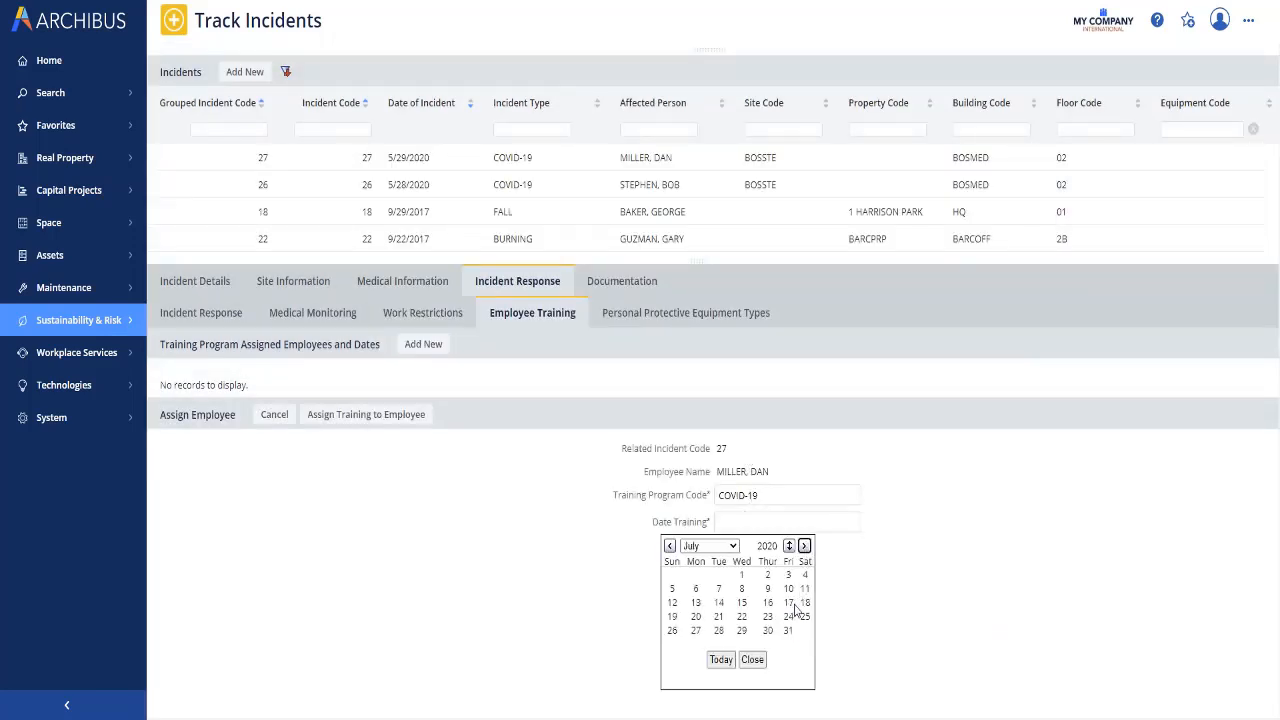
click(788, 630)
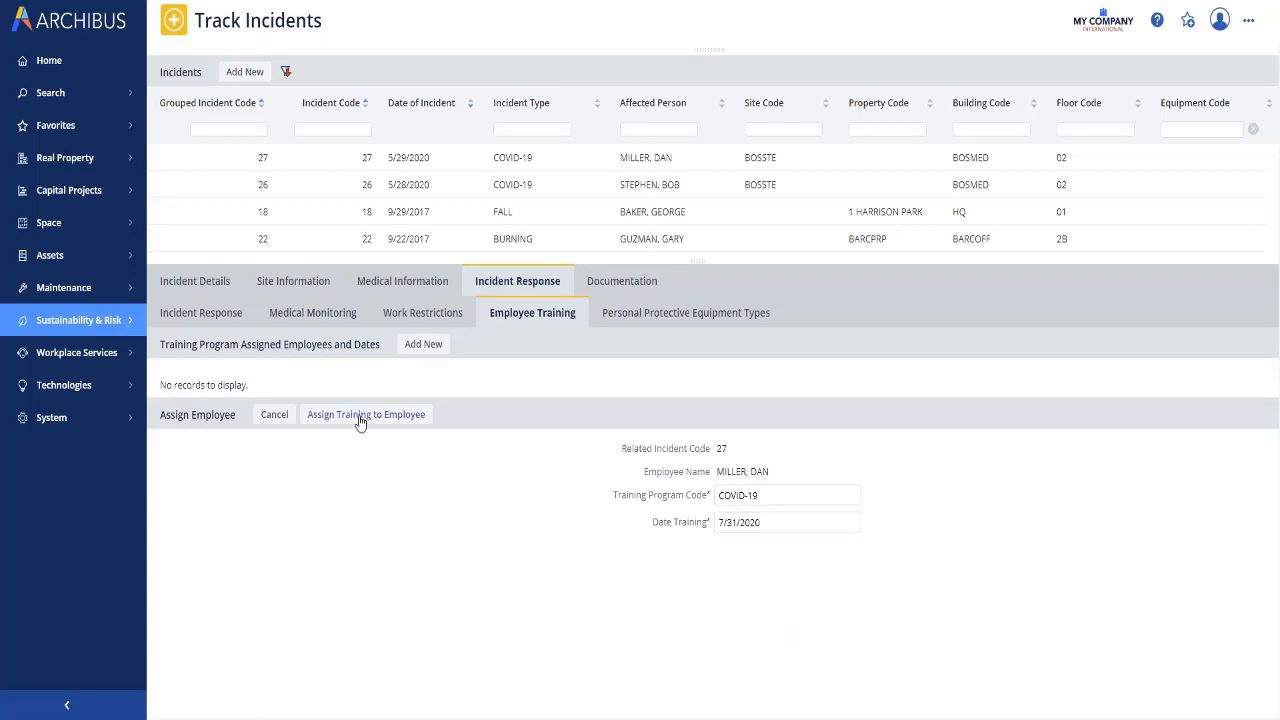
click(358, 414)
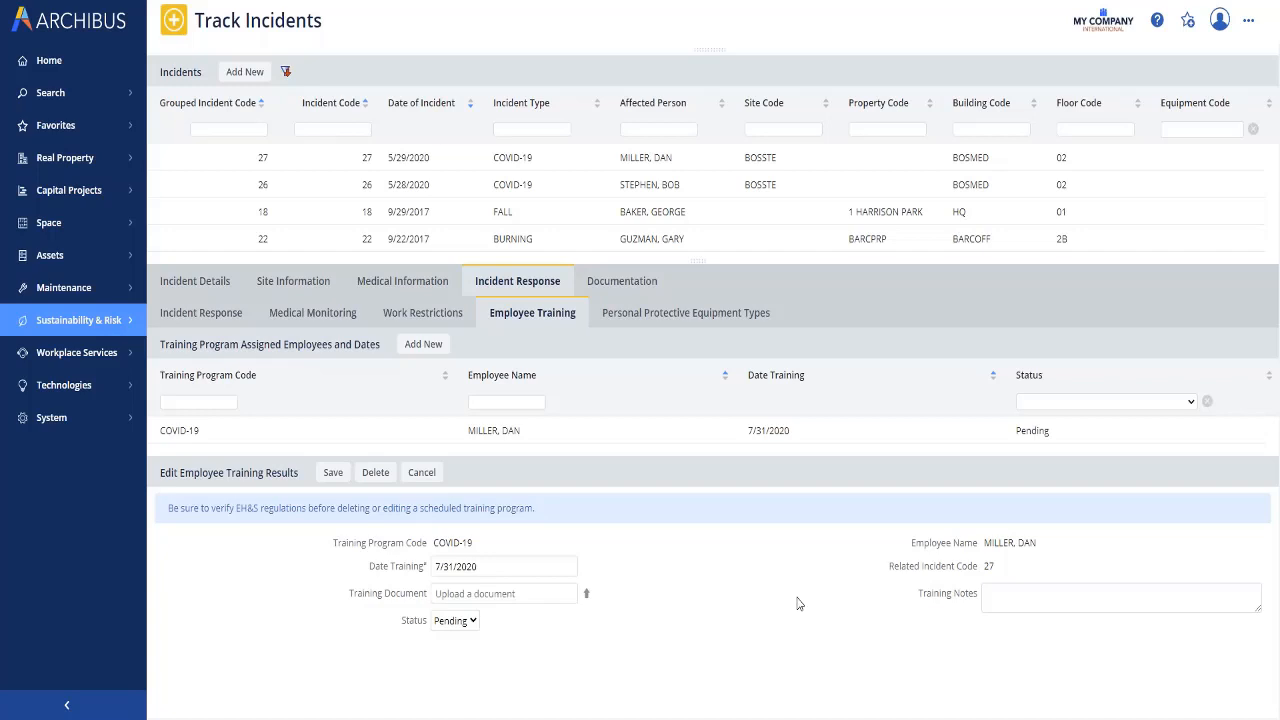
click(678, 314)
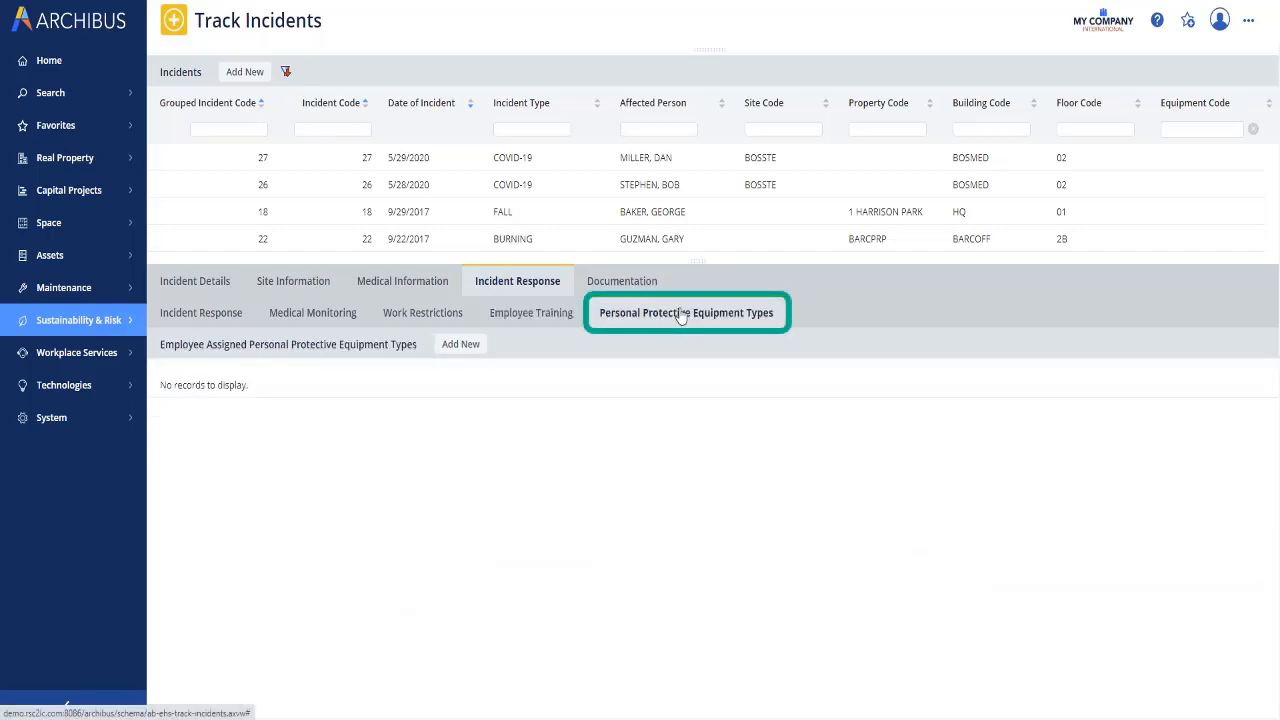
Step: Assign FACE SHIELDS to the employee for delivery to room BOSMED/02/203
click(457, 346)
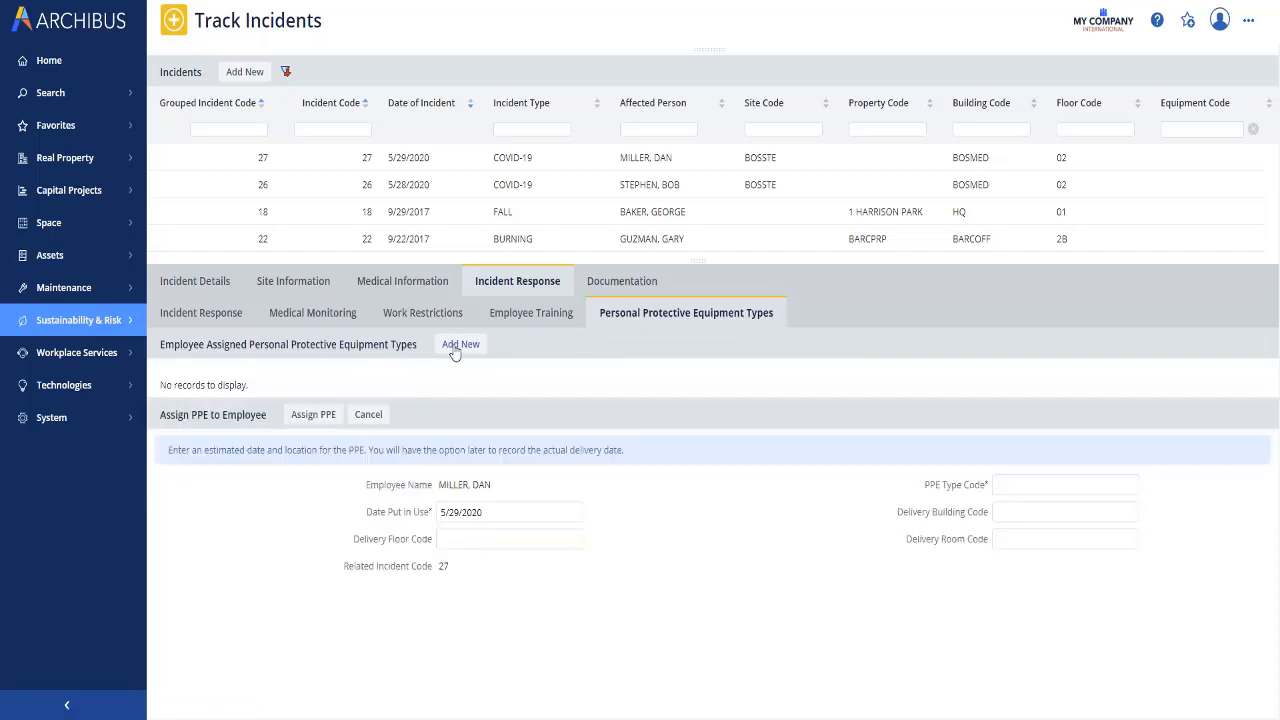
click(1133, 492)
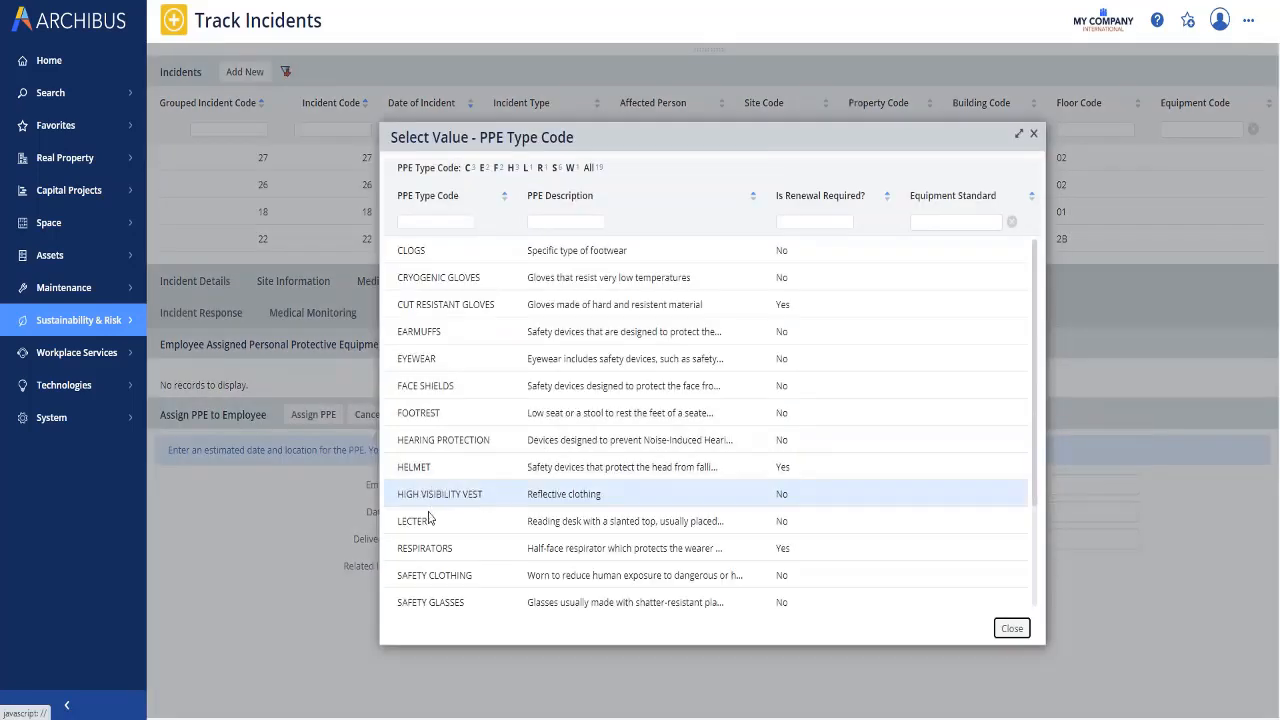
click(434, 389)
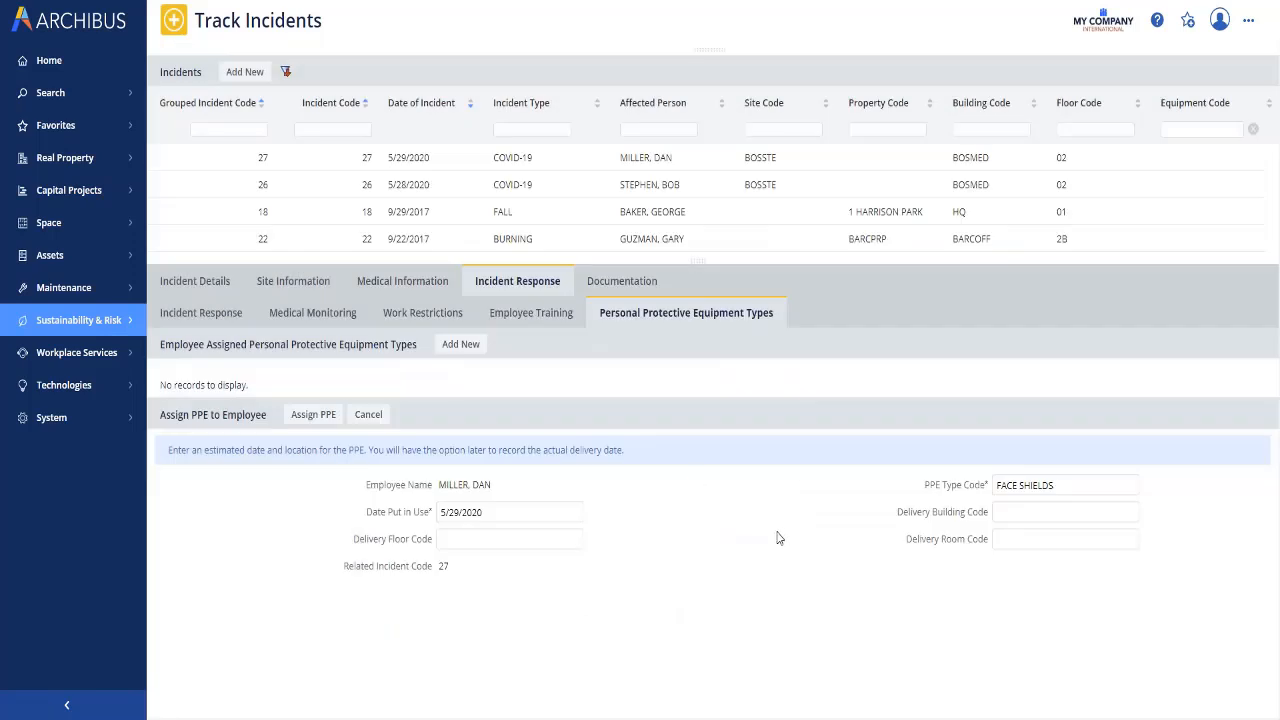
click(1017, 517)
click(1130, 542)
click(730, 222)
text(203)
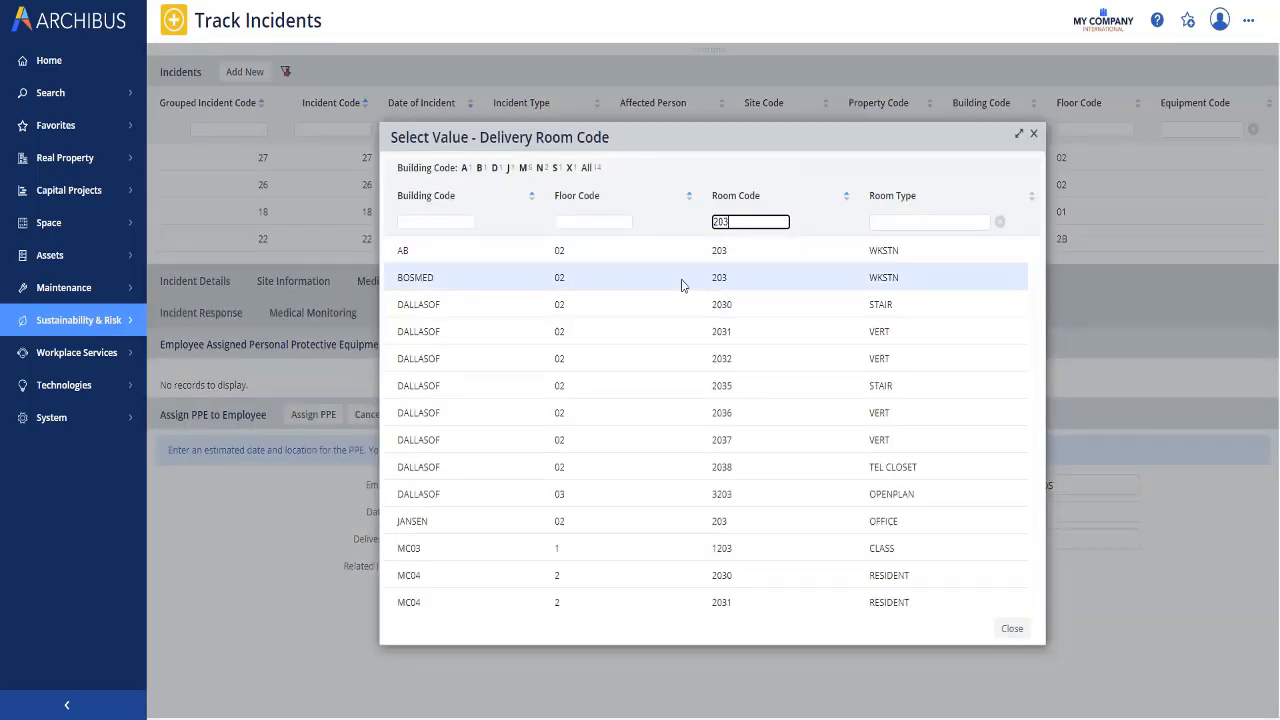
click(721, 282)
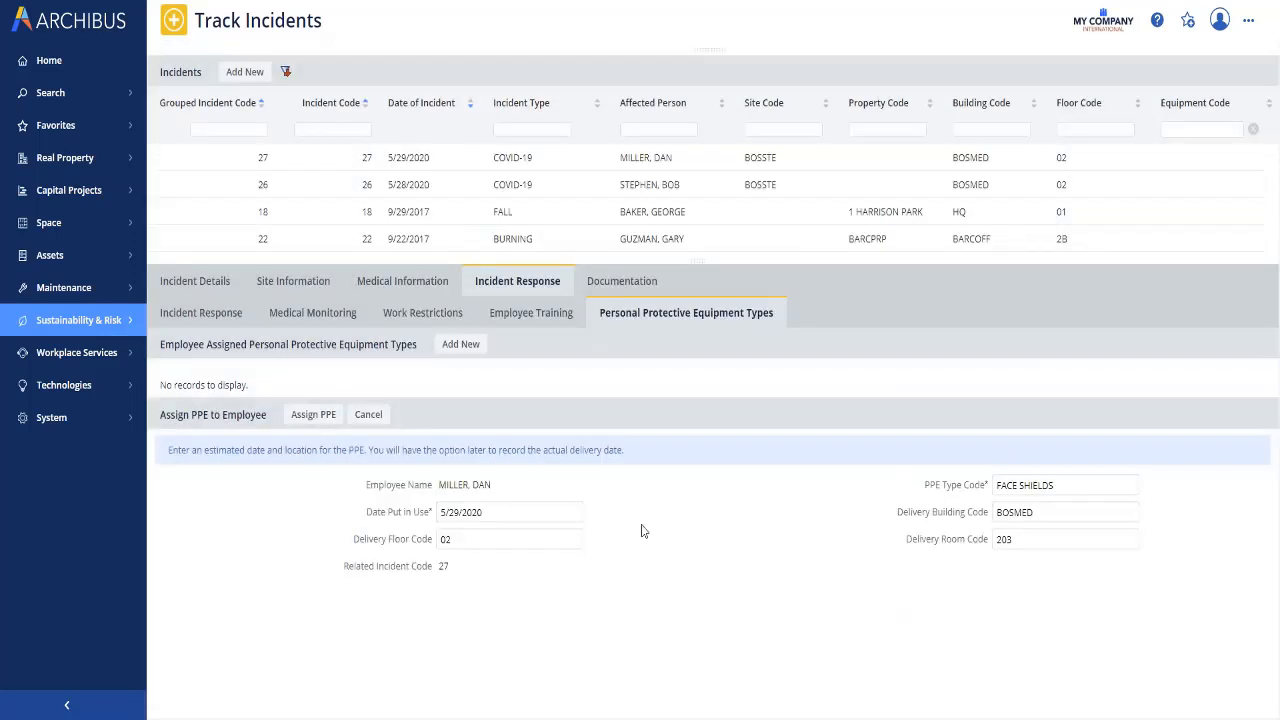
click(313, 414)
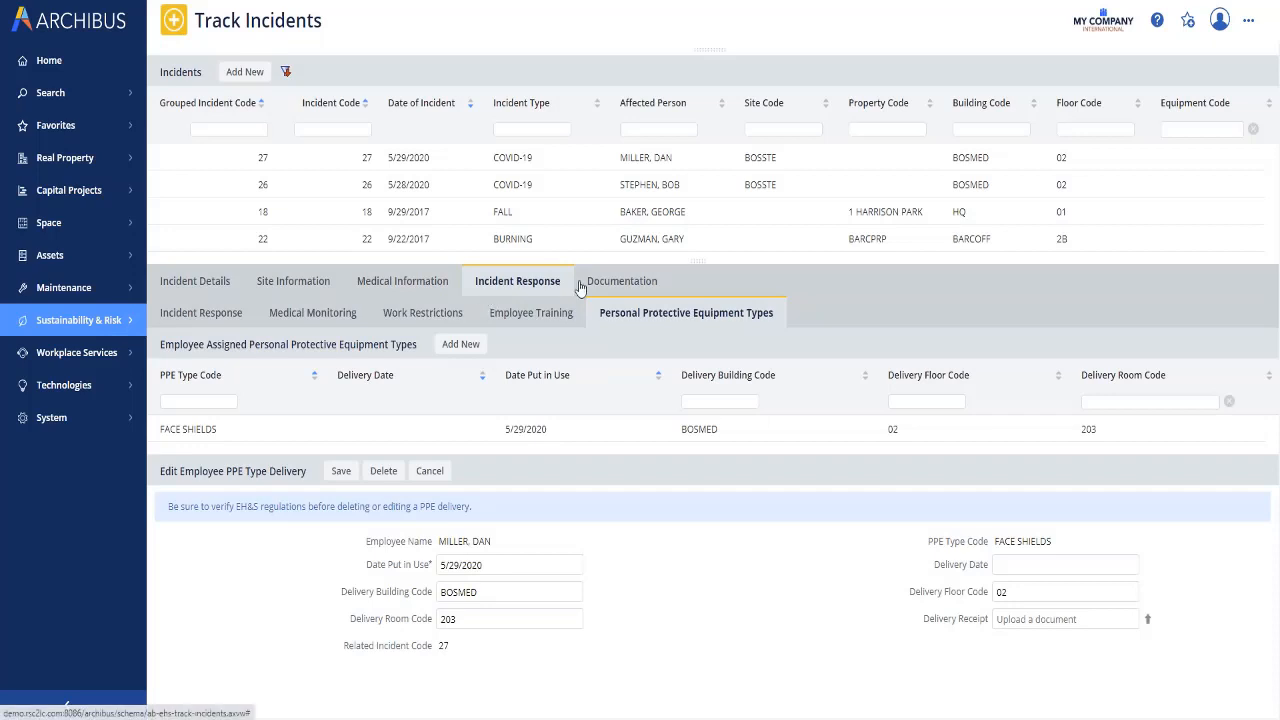
click(619, 284)
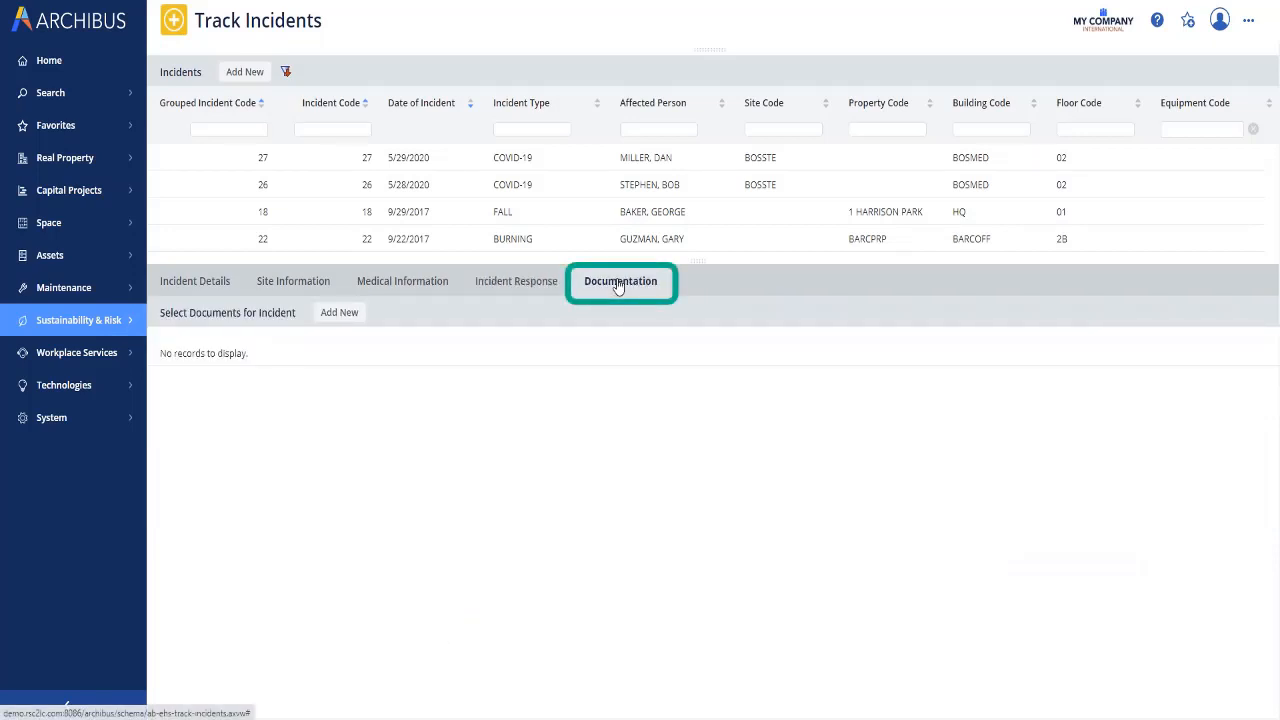
Step: Create and save a new PROCEDURE-category document for incident 27 with description 'Procedure'
click(341, 313)
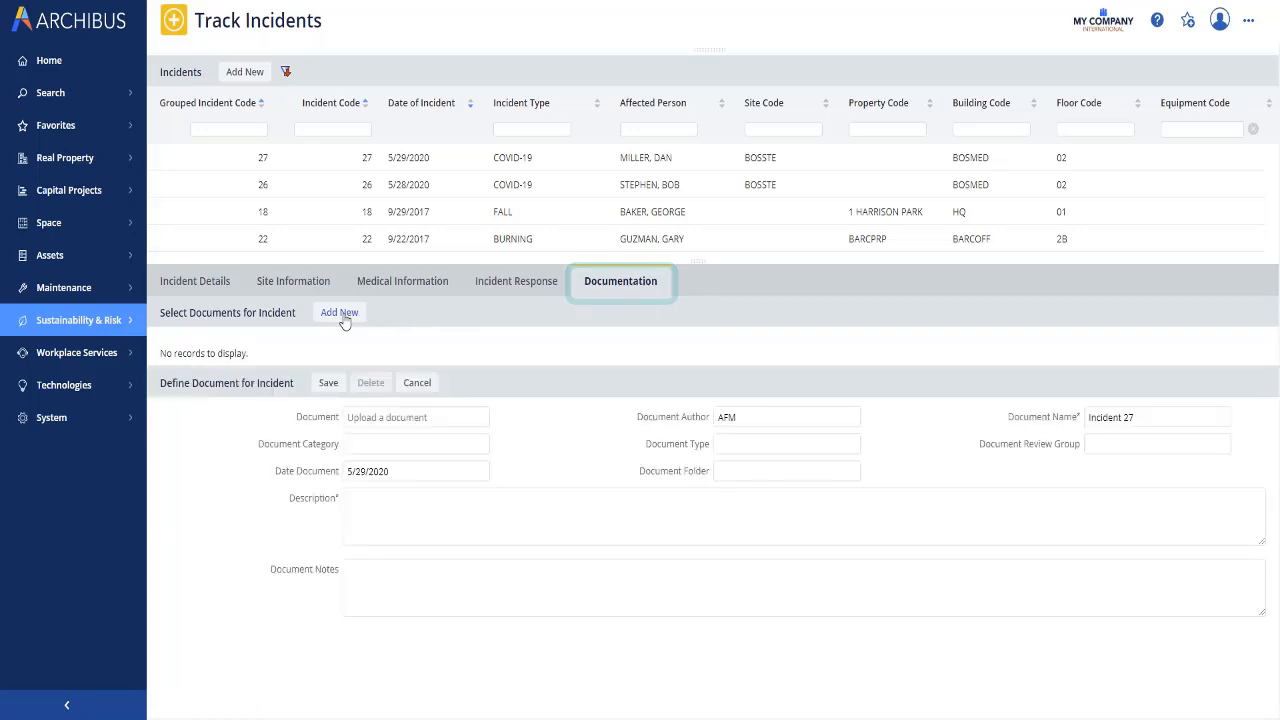
click(443, 443)
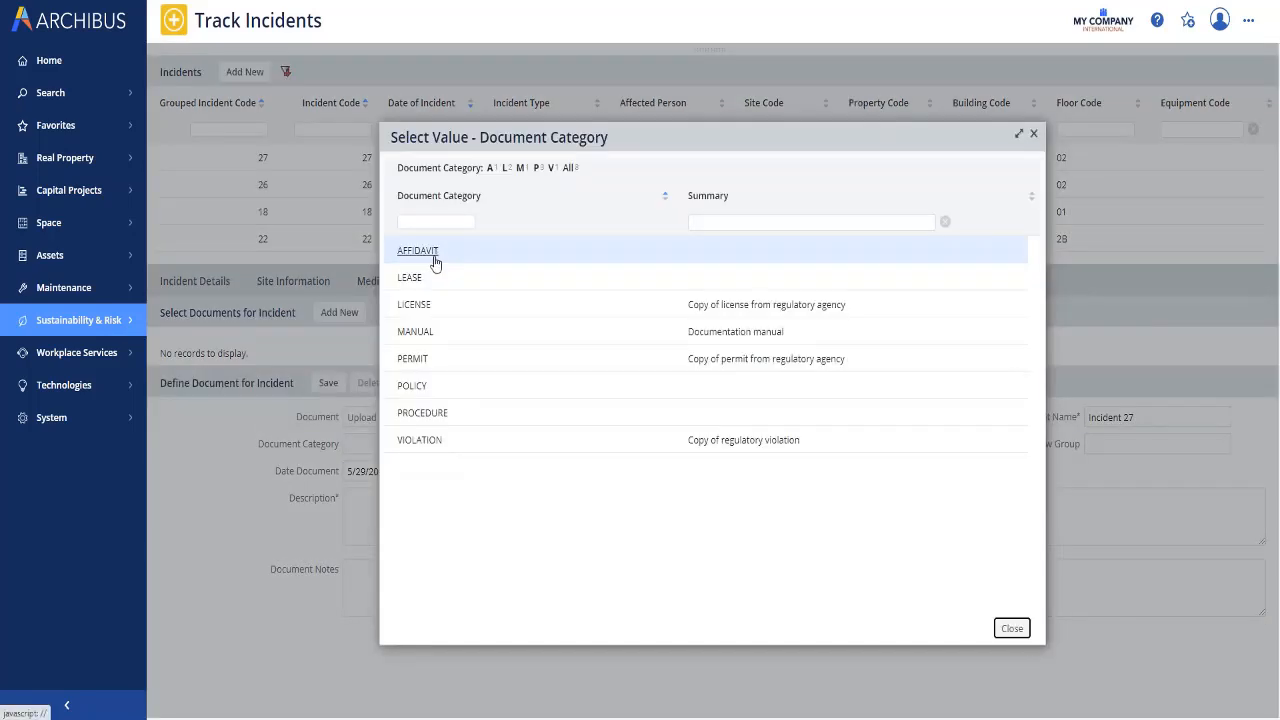
click(418, 413)
click(332, 388)
text(Procedure)
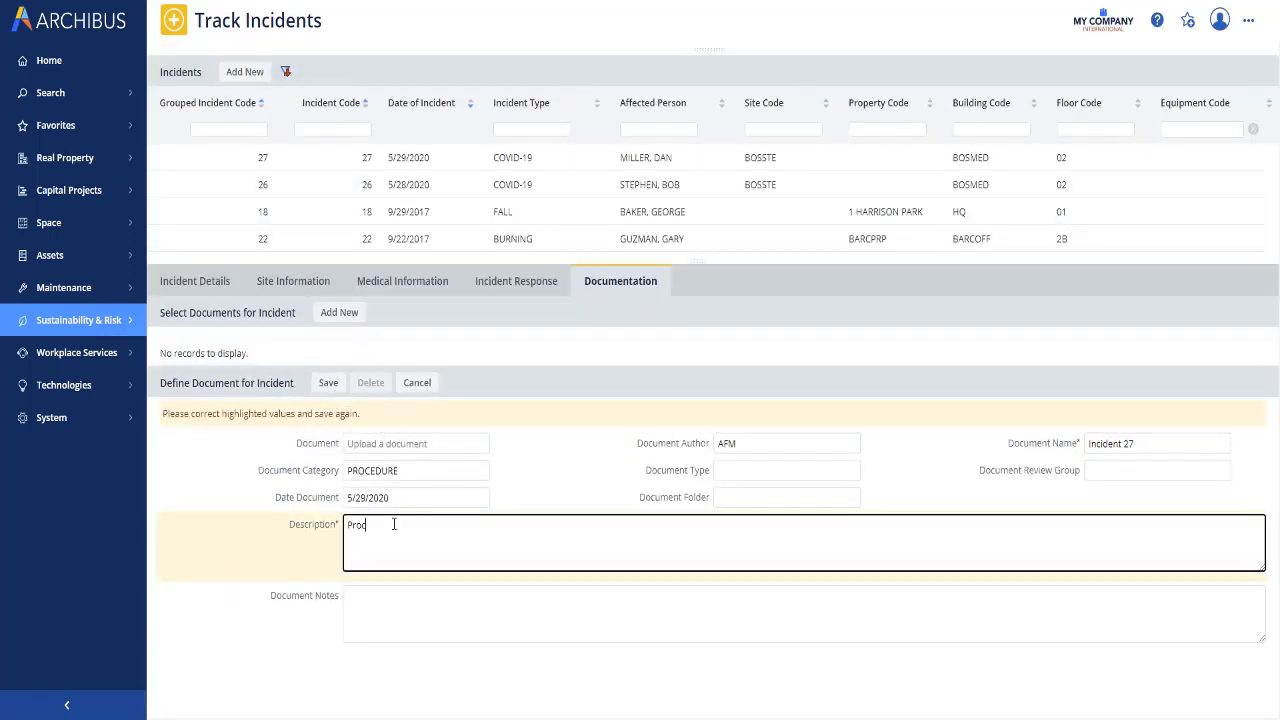
click(328, 388)
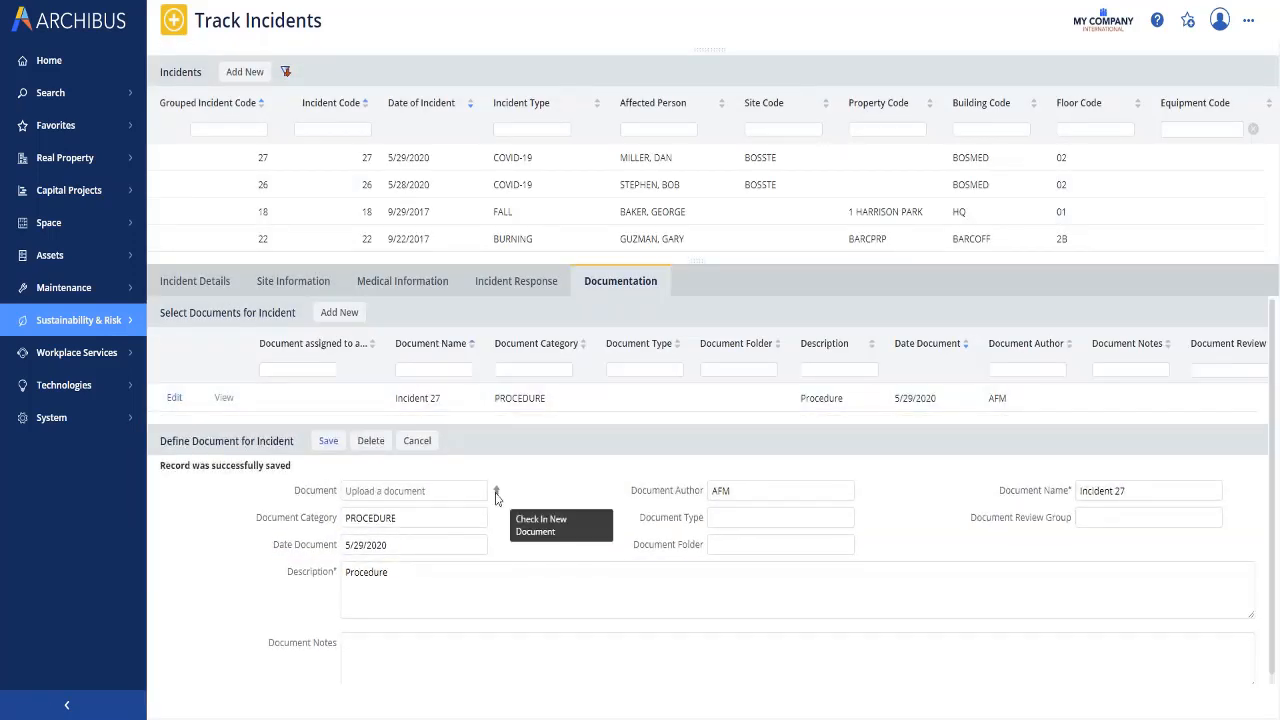
click(496, 494)
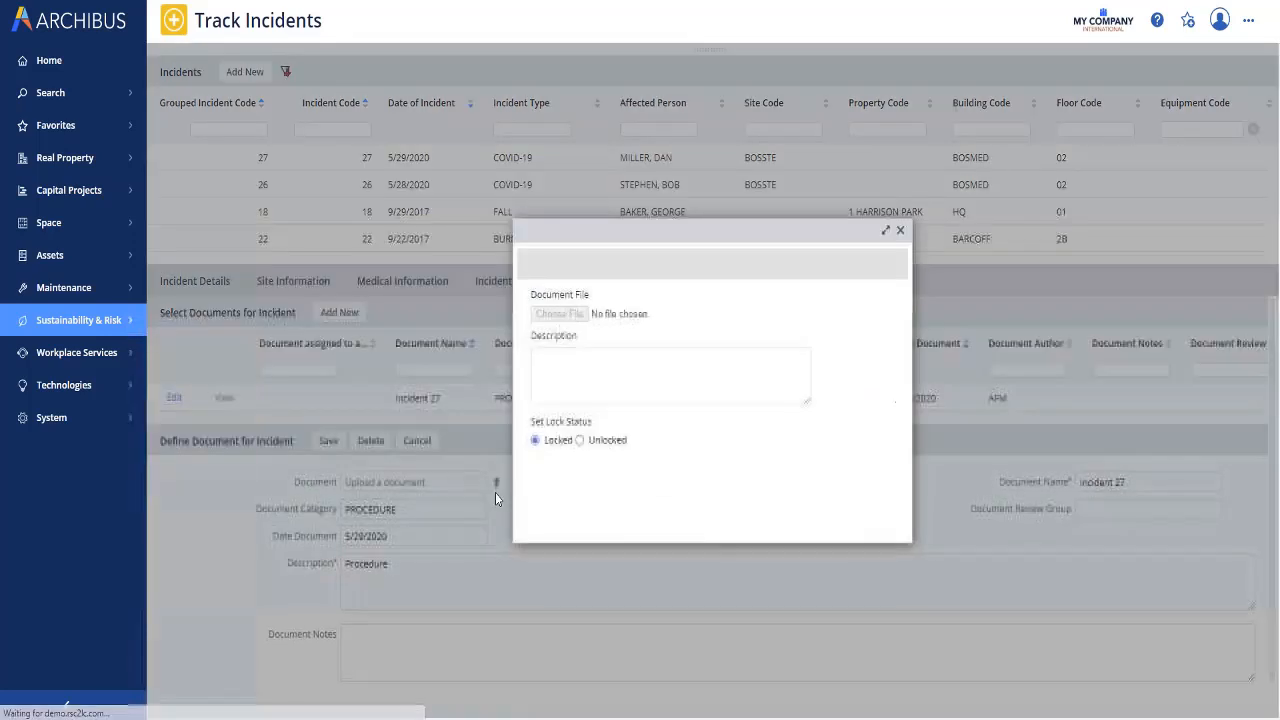
Step: Check in Visio-WorkFlow.pdf as the file for the Incident 27 procedure document
click(559, 313)
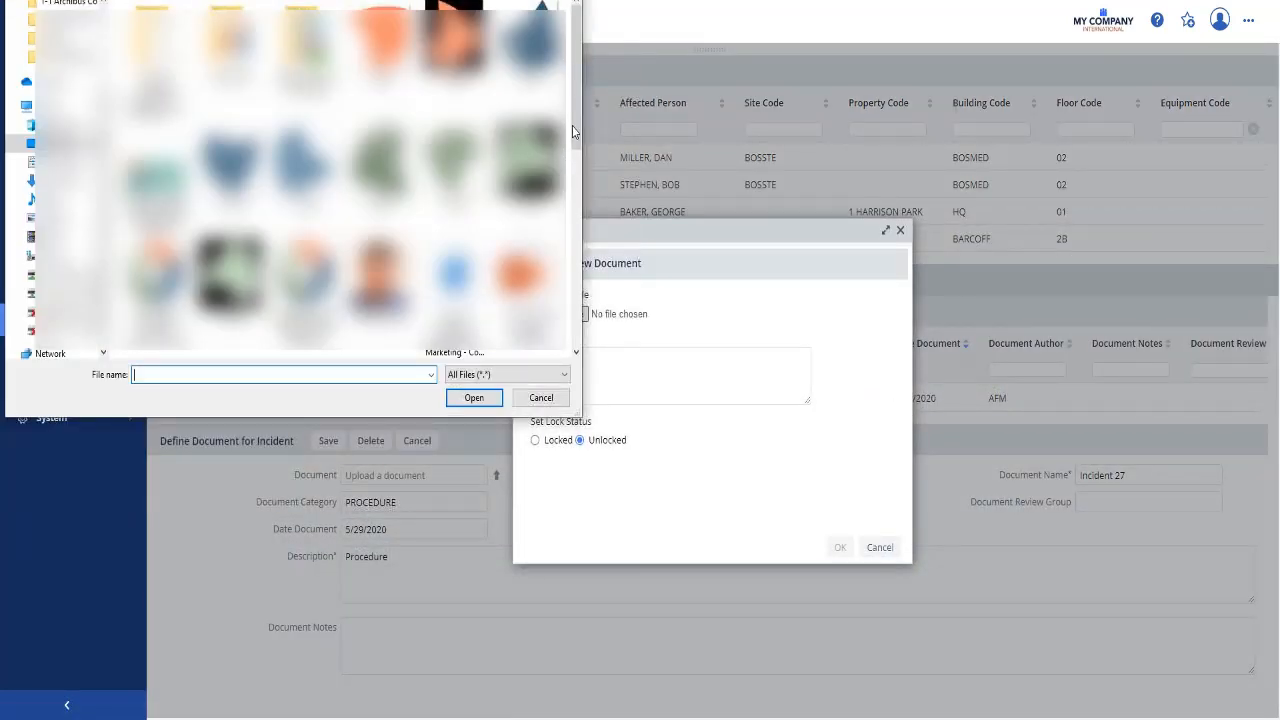
scroll(573, 120, down, 10)
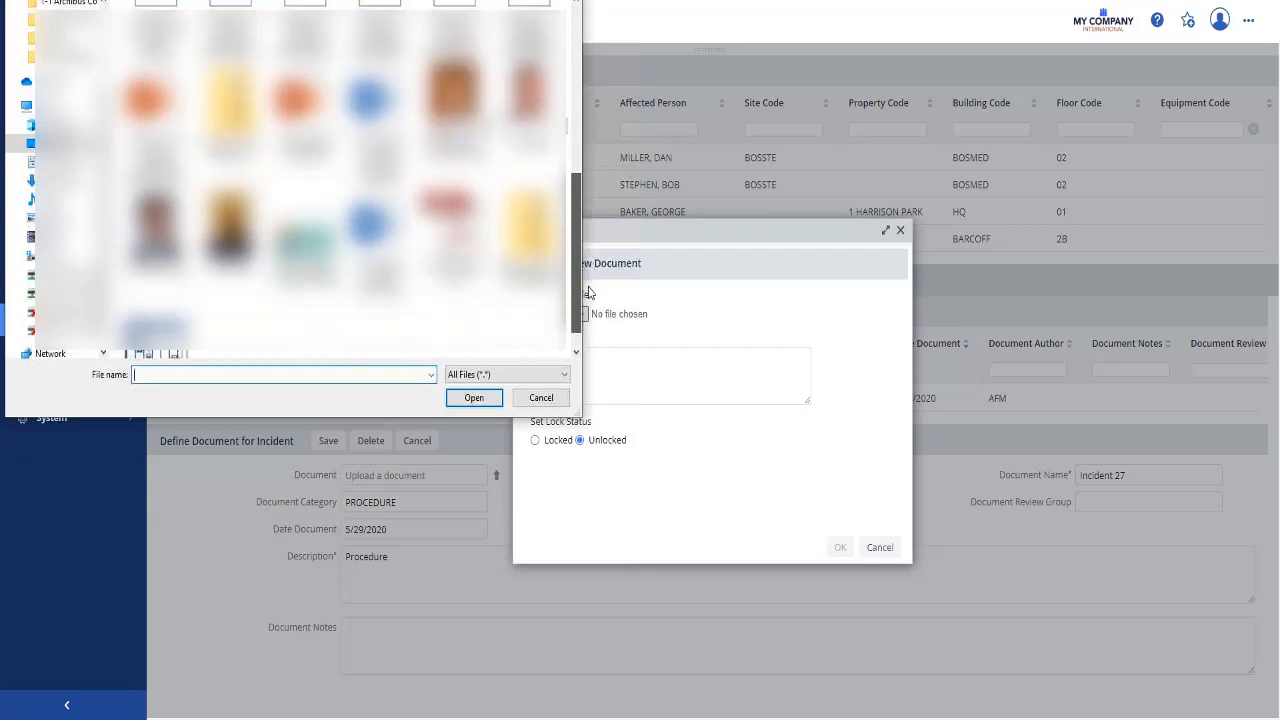
double_click(450, 240)
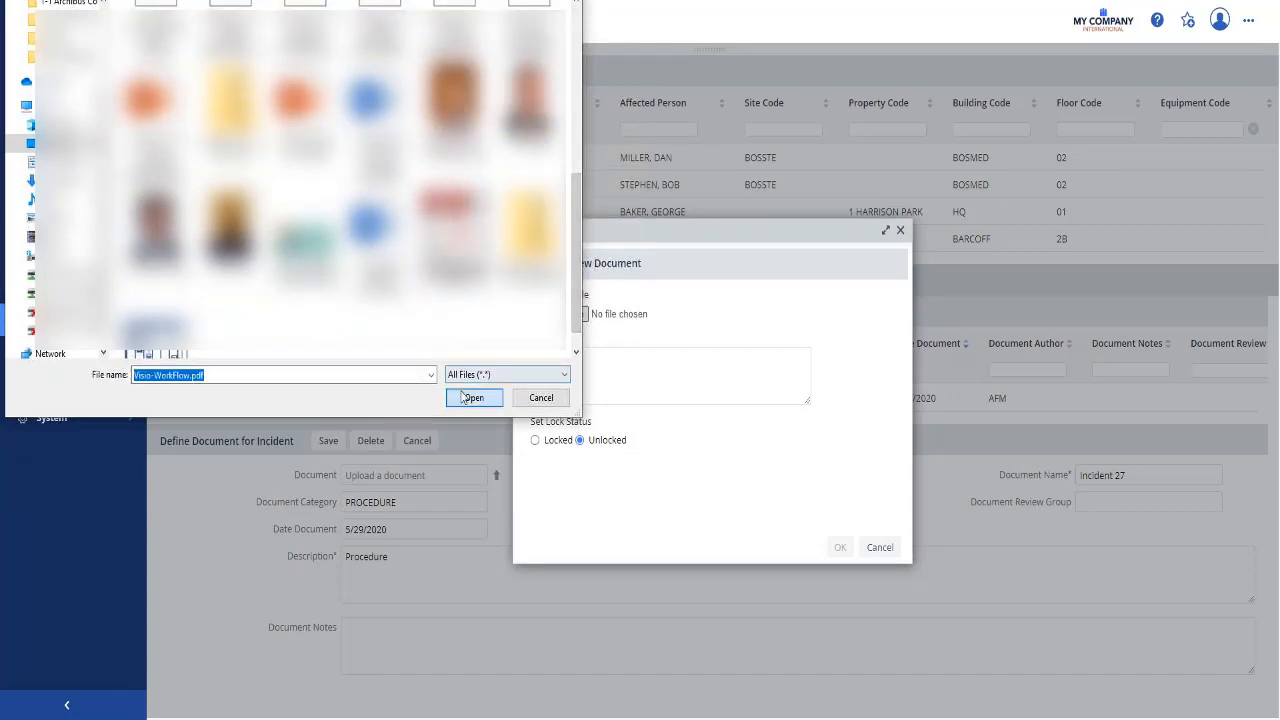
click(840, 547)
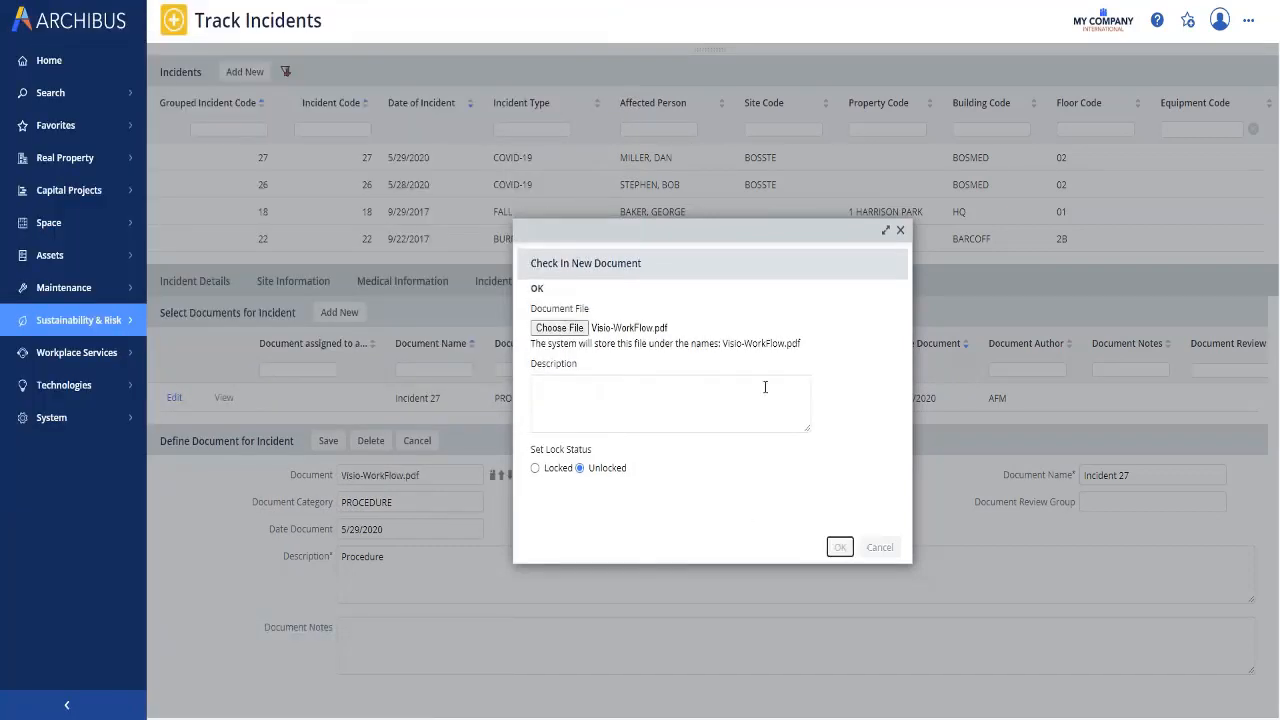